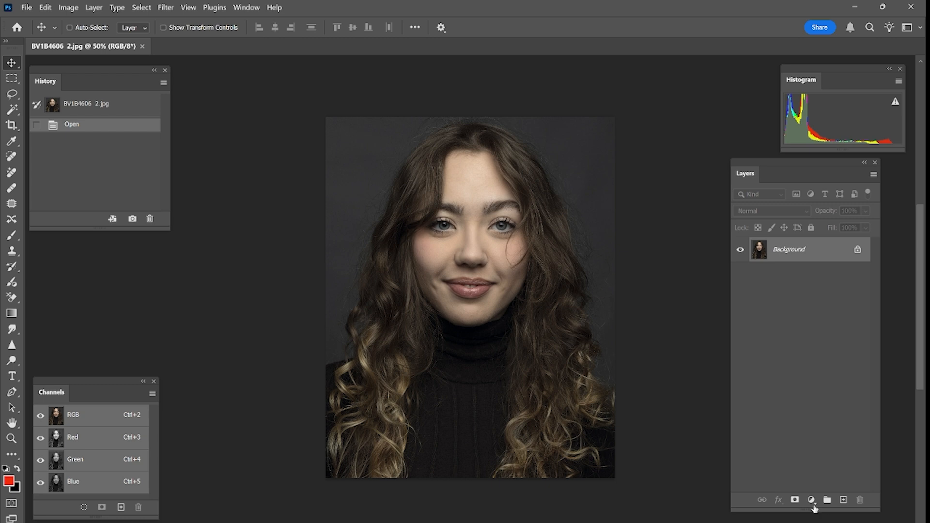
# Add a Curves adjustment layer and bend its RGB curve into an S-shape, with the upper point at input 176, output 198
pyautogui.click(812, 499)
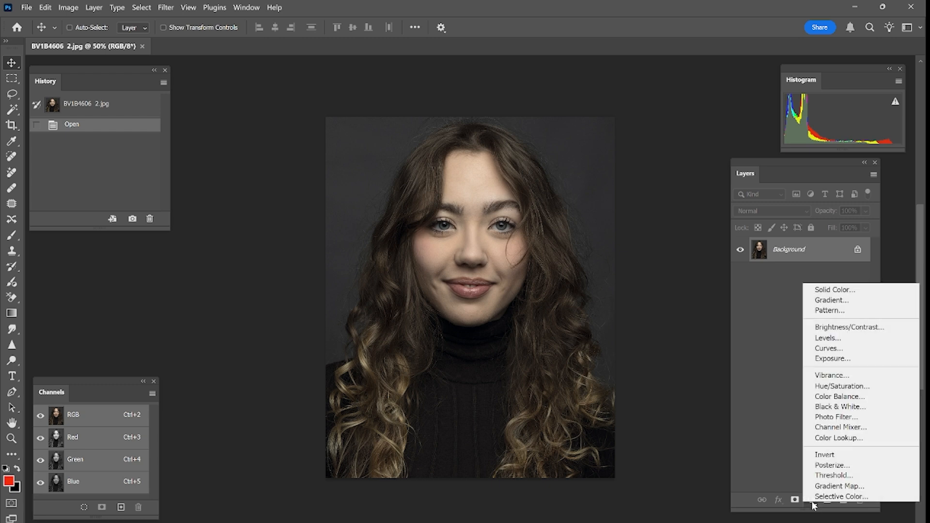
pyautogui.click(845, 349)
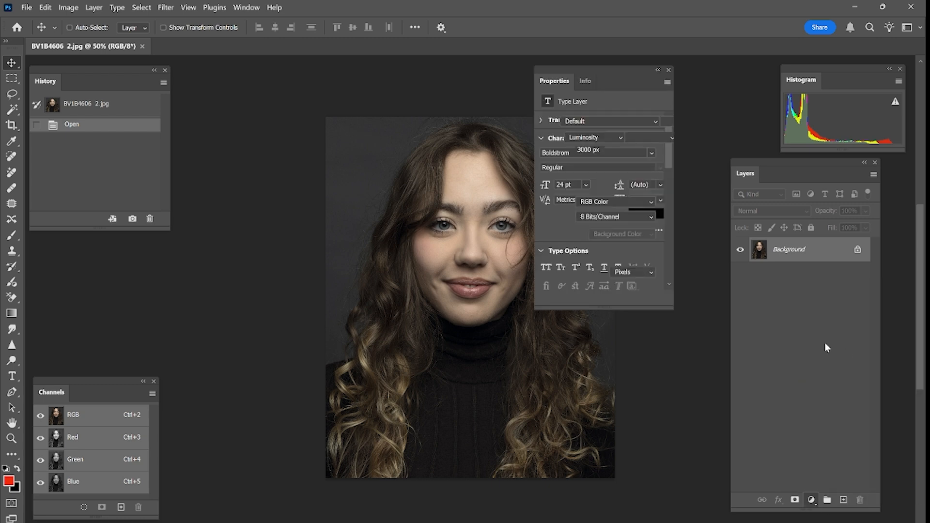
pyautogui.moveTo(611, 69); pyautogui.dragTo(609, 165)
pyautogui.moveTo(533, 404); pyautogui.dragTo(343, 472)
pyautogui.moveTo(462, 168); pyautogui.dragTo(689, 104)
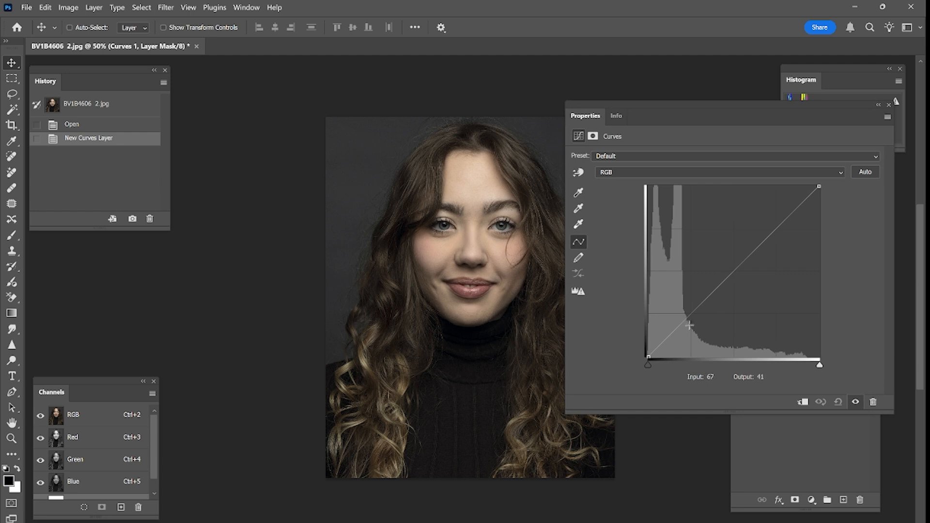
pyautogui.moveTo(691, 312); pyautogui.dragTo(698, 327)
pyautogui.moveTo(774, 239); pyautogui.dragTo(766, 224)
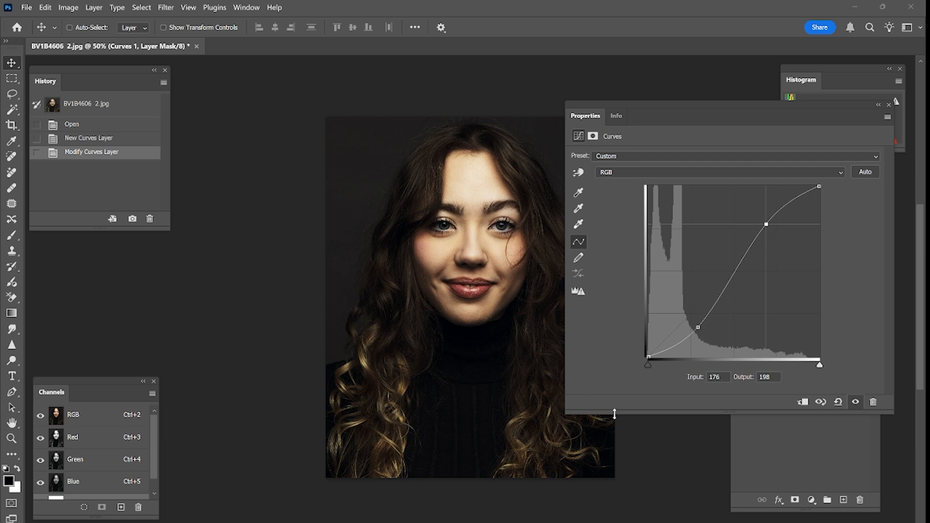
# Reset the curve and reshape it with a lowered shadow point, a midtone point at 103/114 and a highlight point at 217/201
pyautogui.click(838, 401)
pyautogui.moveTo(684, 322); pyautogui.dragTo(680, 333)
pyautogui.moveTo(725, 288); pyautogui.dragTo(717, 280)
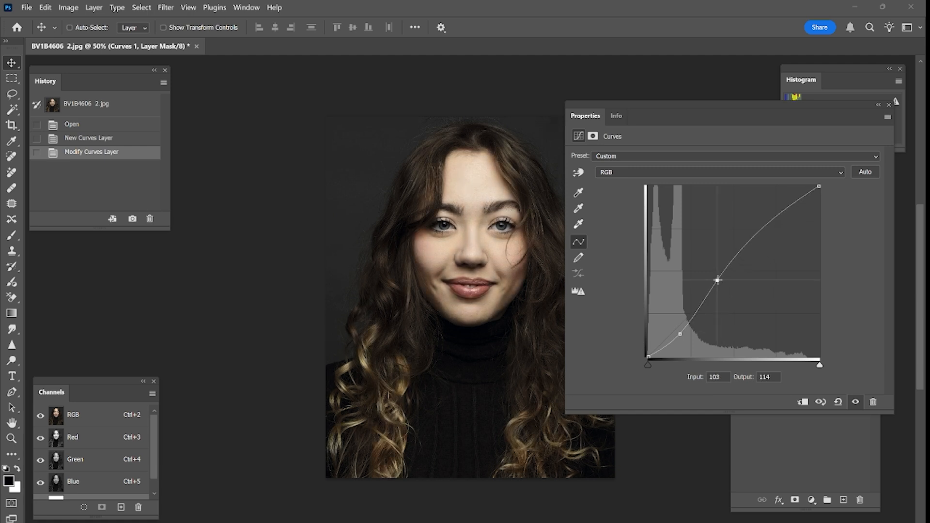
pyautogui.click(781, 215)
pyautogui.moveTo(781, 214); pyautogui.dragTo(794, 223)
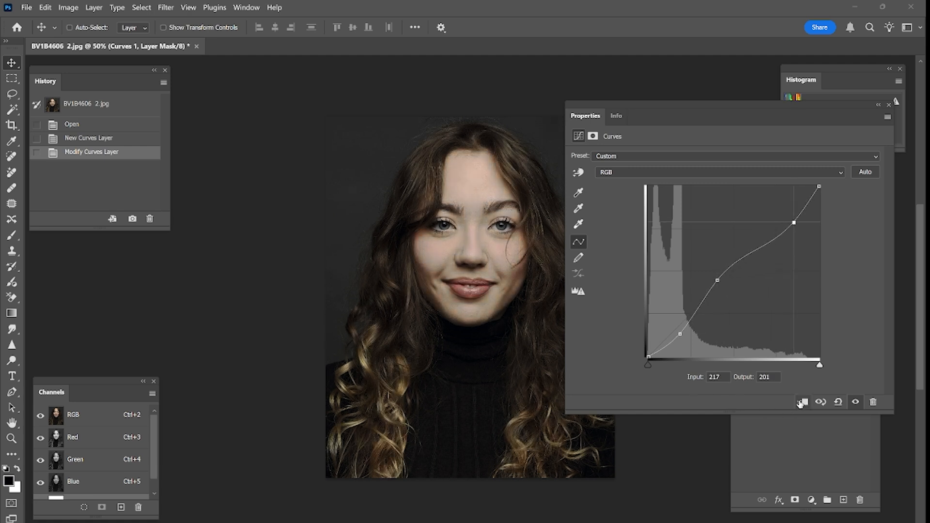
# Reset the curve to its default and delete the Curves adjustment layer
pyautogui.click(838, 404)
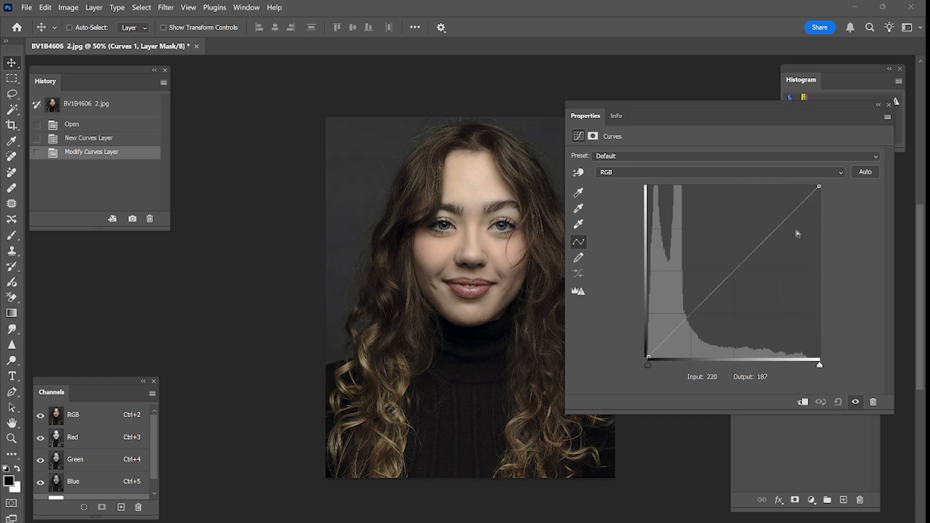
pyautogui.moveTo(712, 102); pyautogui.dragTo(576, 88)
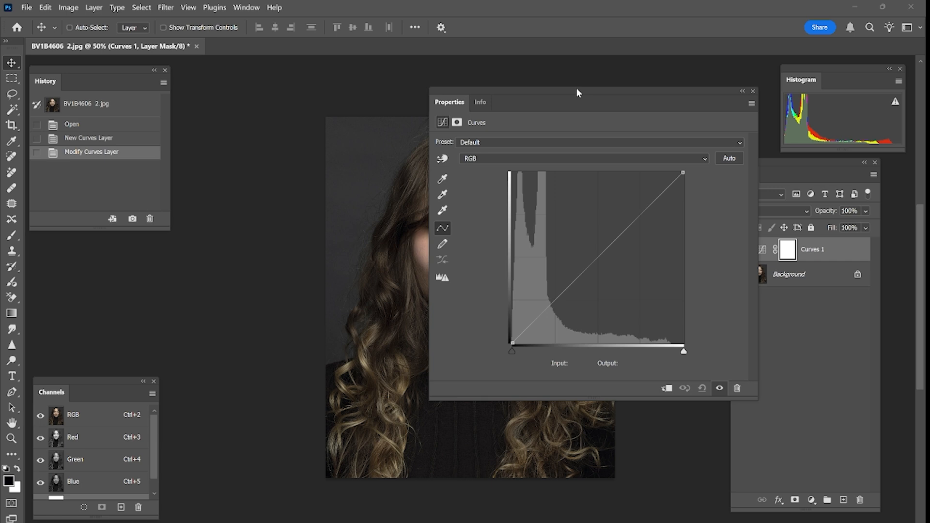
pyautogui.moveTo(577, 88); pyautogui.dragTo(593, 84)
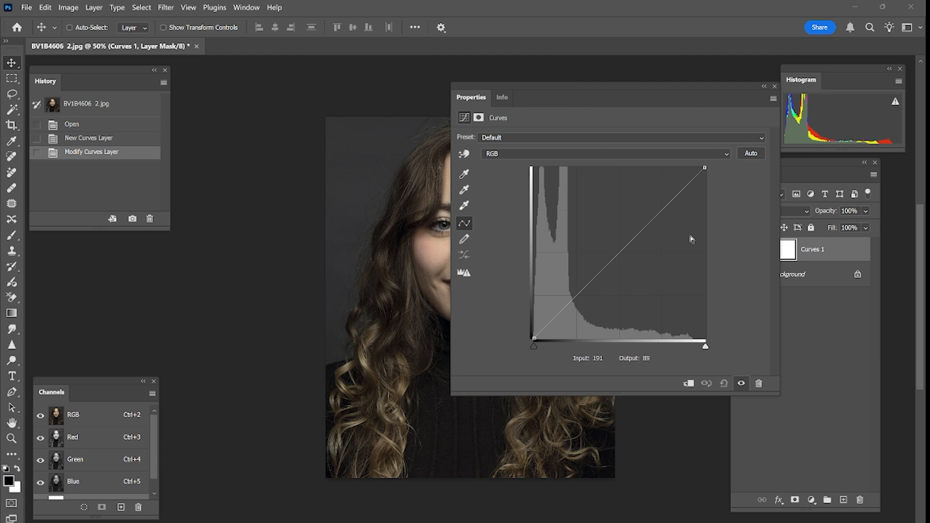
pyautogui.click(774, 86)
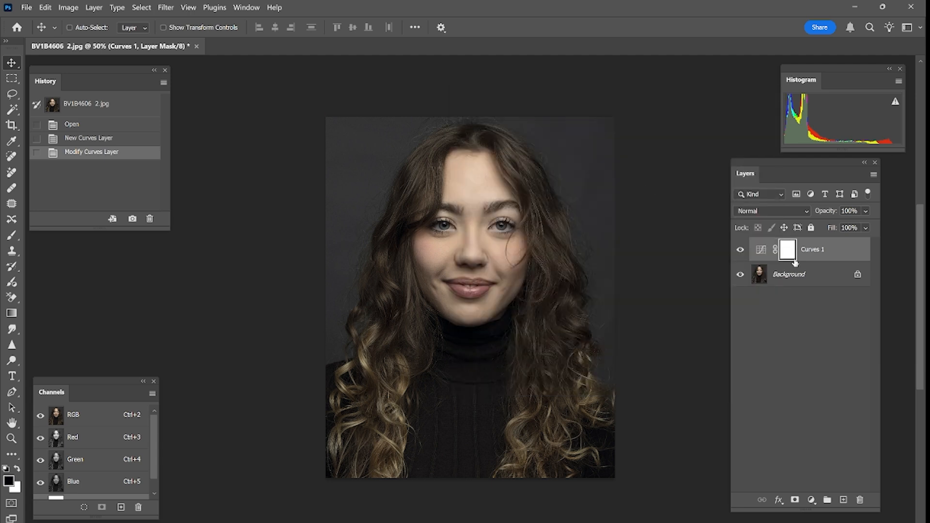
pyautogui.moveTo(763, 251); pyautogui.dragTo(859, 500)
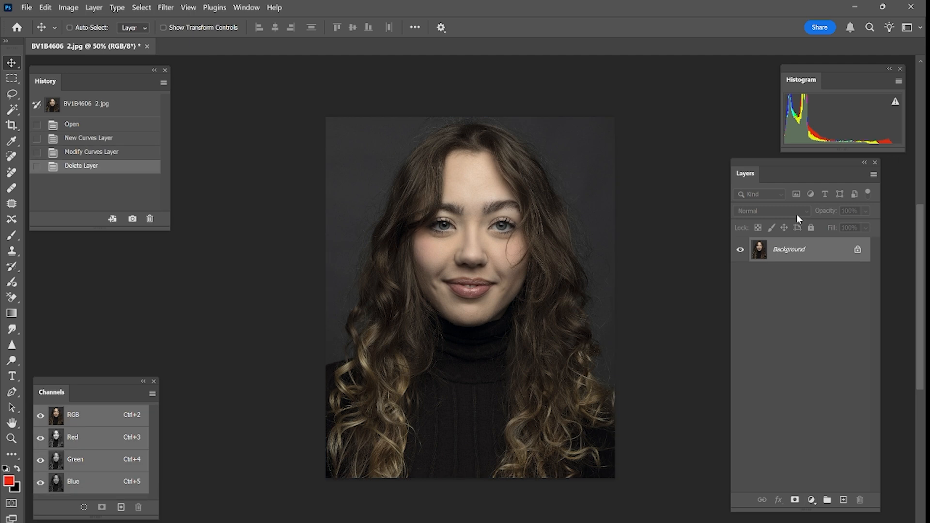
# Add a new Curves adjustment layer and set the curves display options to show the amount of Pigment/Ink %
pyautogui.click(811, 499)
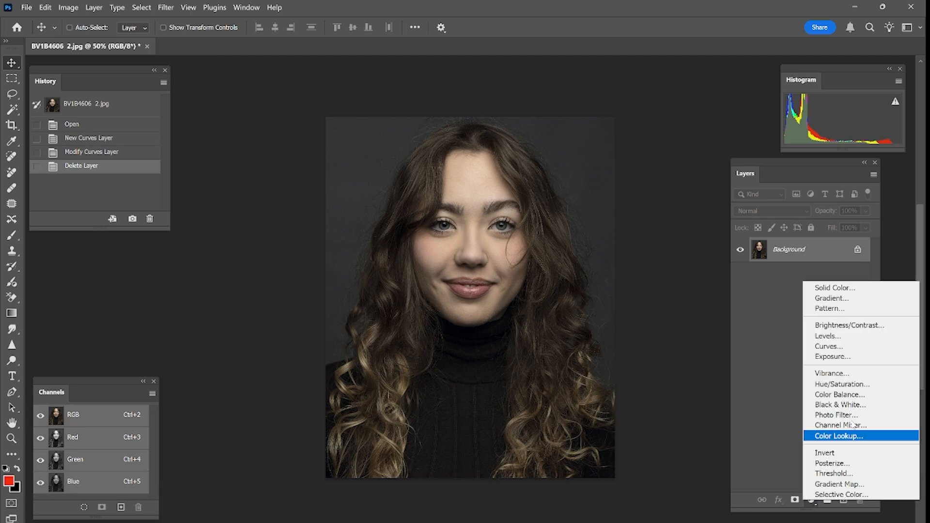
pyautogui.click(840, 347)
pyautogui.moveTo(623, 87); pyautogui.dragTo(544, 70)
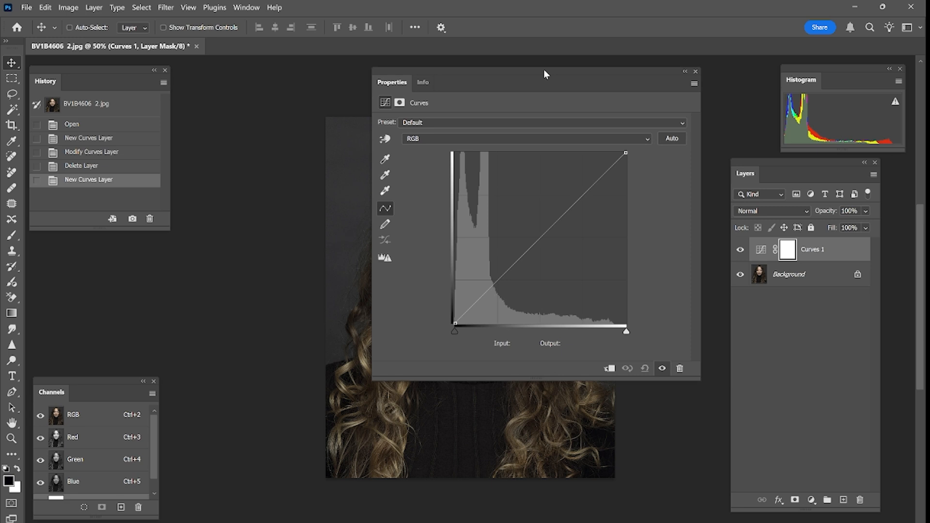
pyautogui.click(694, 85)
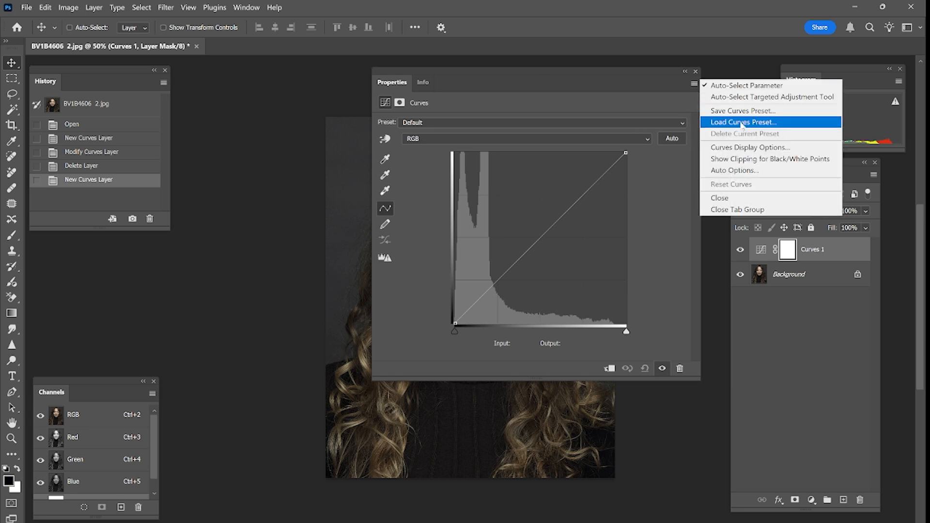
pyautogui.click(758, 149)
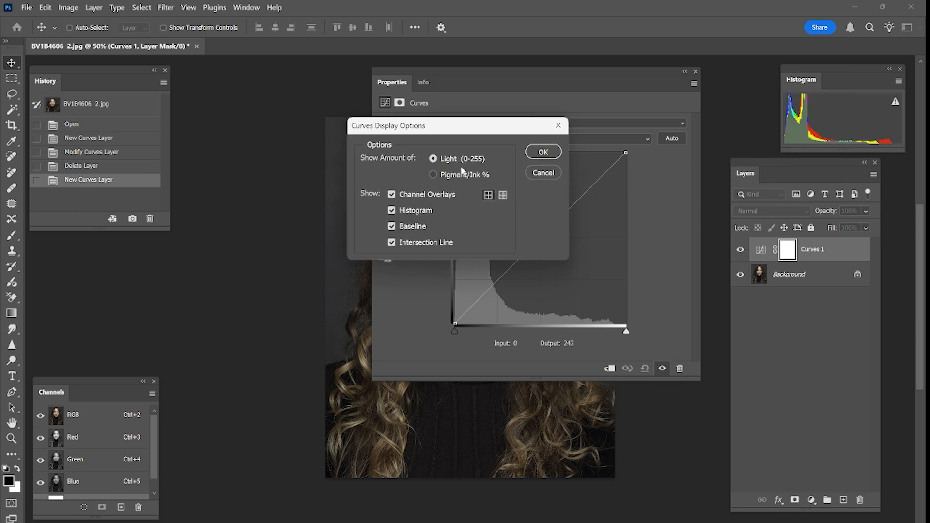
pyautogui.click(434, 174)
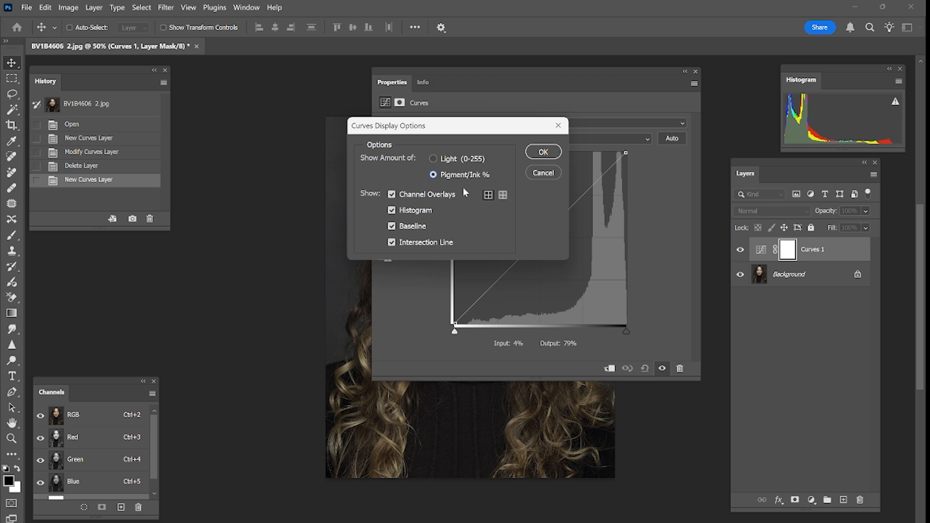
pyautogui.click(543, 153)
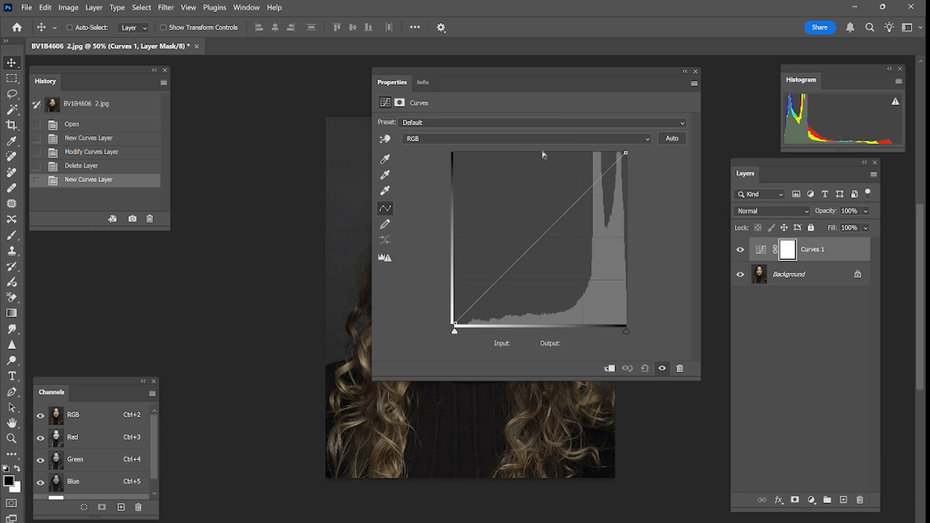
# Add a point at the middle of the RGB curve with input 50 and output 50, keeping the portrait in view
pyautogui.click(539, 237)
pyautogui.click(532, 341)
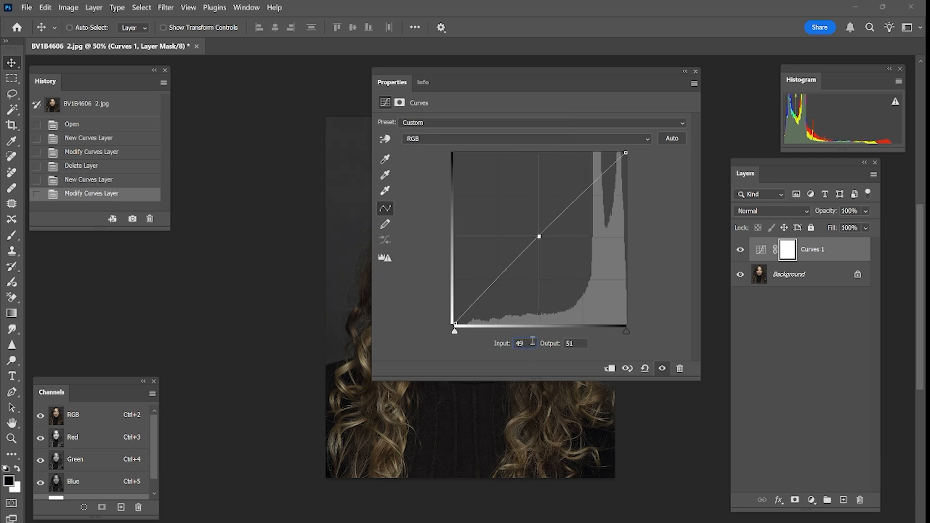
pyautogui.doubleClick(533, 341)
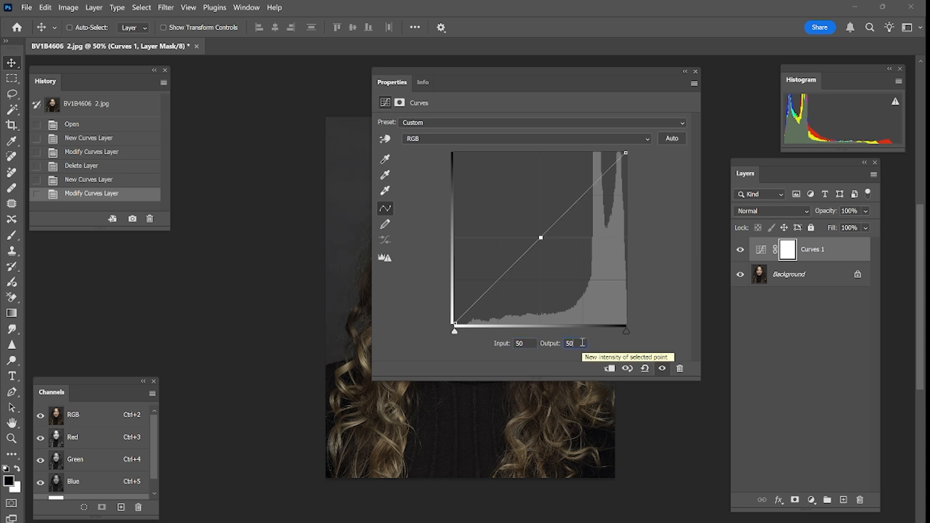
pyautogui.moveTo(505, 68); pyautogui.dragTo(718, 95)
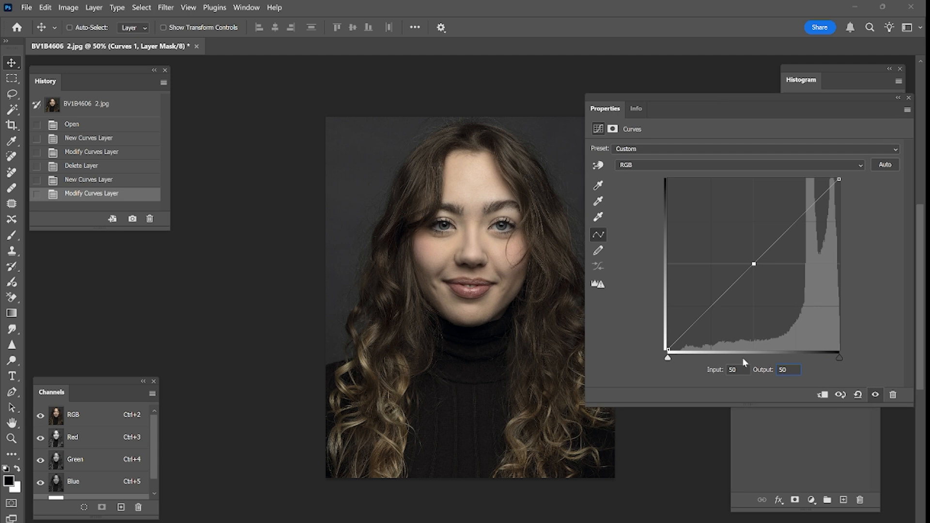
# Try lightening and darkening the portrait by varying the curve midpoint's output in small increments, ending back at 50
pyautogui.press('Down')
pyautogui.press('Down')
pyautogui.press('Down')
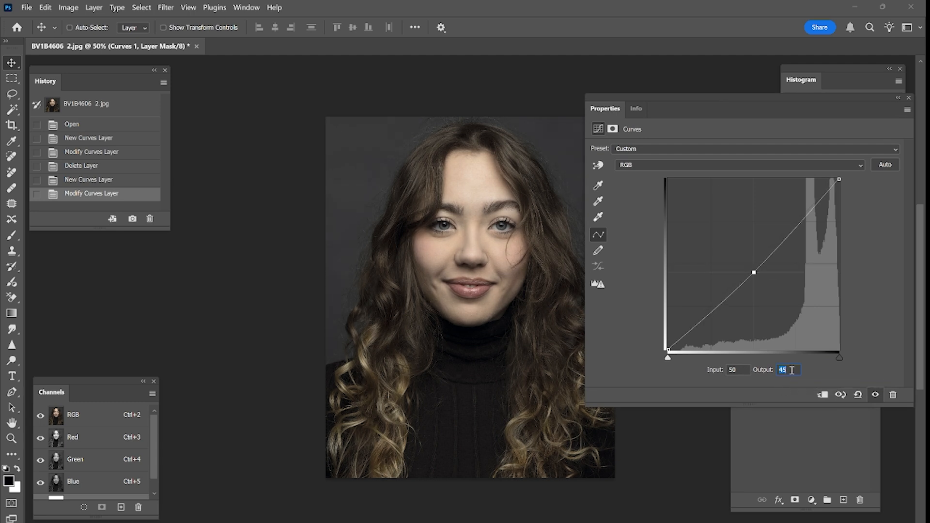
pyautogui.press('Up')
pyautogui.press('Up')
pyautogui.press('Up')
pyautogui.press('Up')
pyautogui.press('Up')
pyautogui.press('Up')
pyautogui.press('Up')
pyautogui.press('Up')
pyautogui.press('Up')
pyautogui.press('Up')
pyautogui.press('Down')
pyautogui.press('Down')
pyautogui.press('Down')
pyautogui.press('Down')
pyautogui.press('Down')
pyautogui.press('Down')
pyautogui.press('Down')
pyautogui.press('Down')
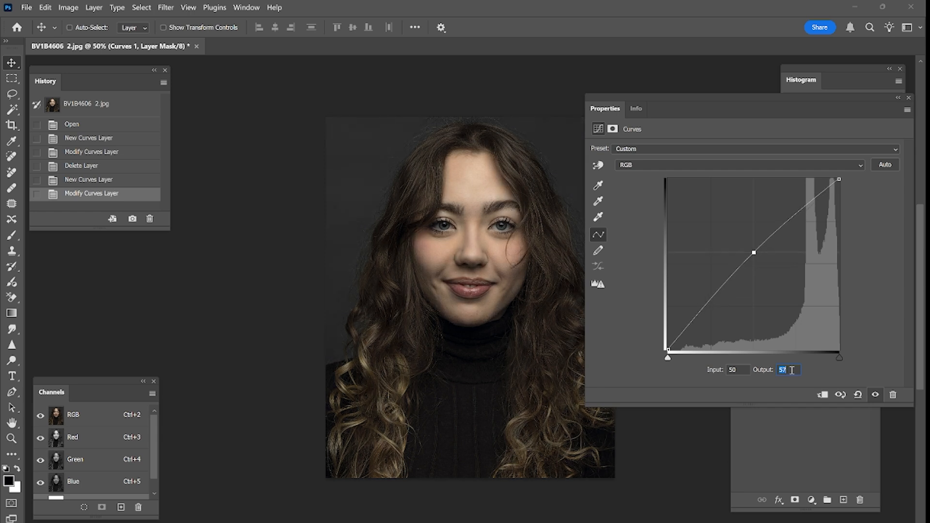
pyautogui.press('Down')
pyautogui.press('Down')
pyautogui.press('Down')
pyautogui.press('Down')
pyautogui.press('Down')
pyautogui.press('Down')
pyautogui.press('Down')
pyautogui.press('Down')
pyautogui.press('Down')
pyautogui.press('Down')
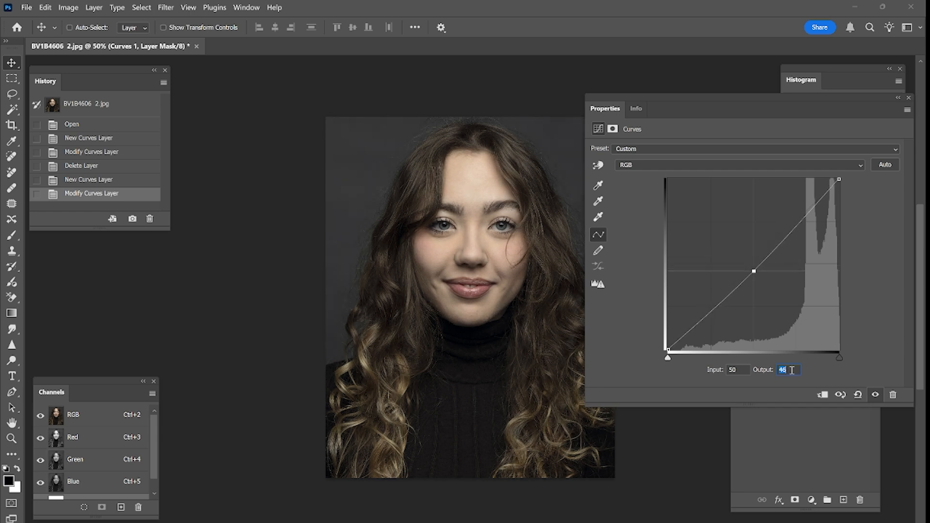
pyautogui.press('Down')
pyautogui.press('Down')
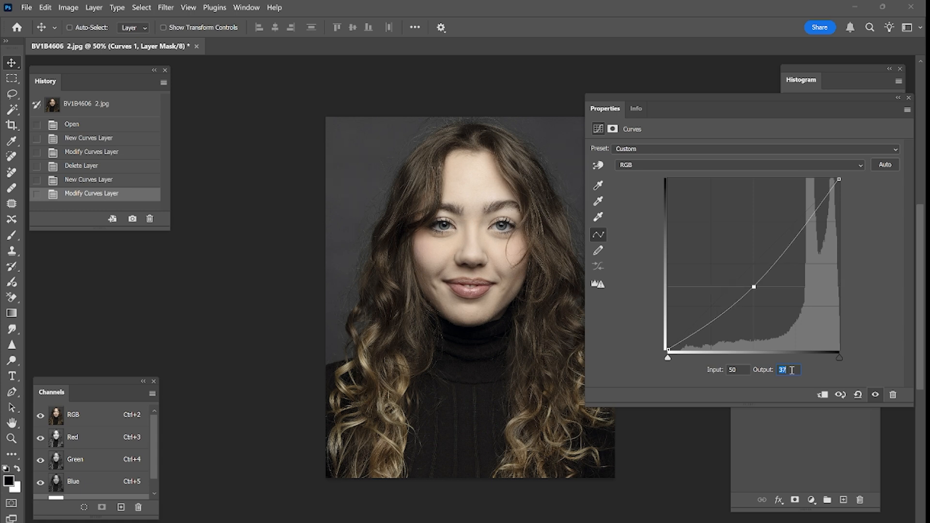
pyautogui.press('Up')
pyautogui.press('Up')
pyautogui.press('Up')
pyautogui.press('Up')
pyautogui.press('Up')
pyautogui.press('Up')
pyautogui.press('Up')
pyautogui.press('Up')
pyautogui.press('Up')
pyautogui.press('Up')
pyautogui.press('Up')
pyautogui.press('Up')
pyautogui.press('Up')
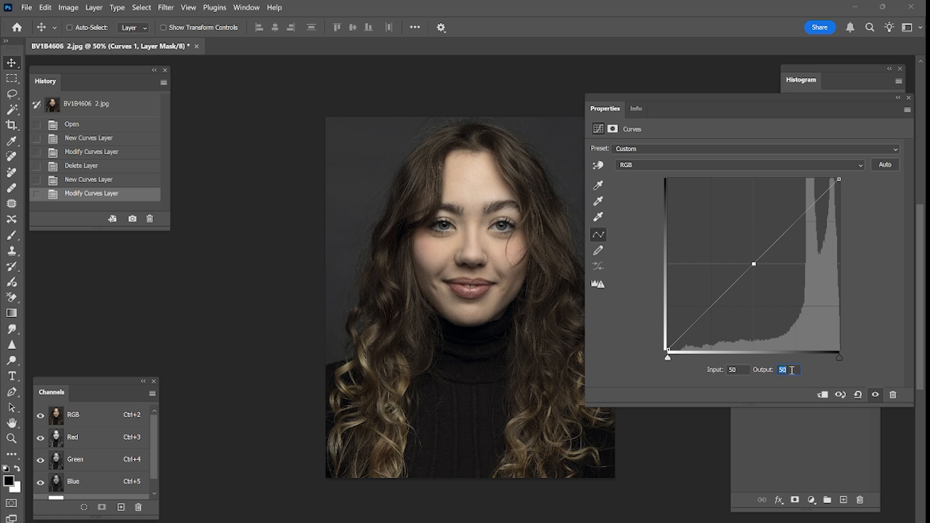
# Try the curve midpoint's output at 30 using large increments, and return it to 50
pyautogui.hotkey('shift', 'Down')
pyautogui.press('Return')
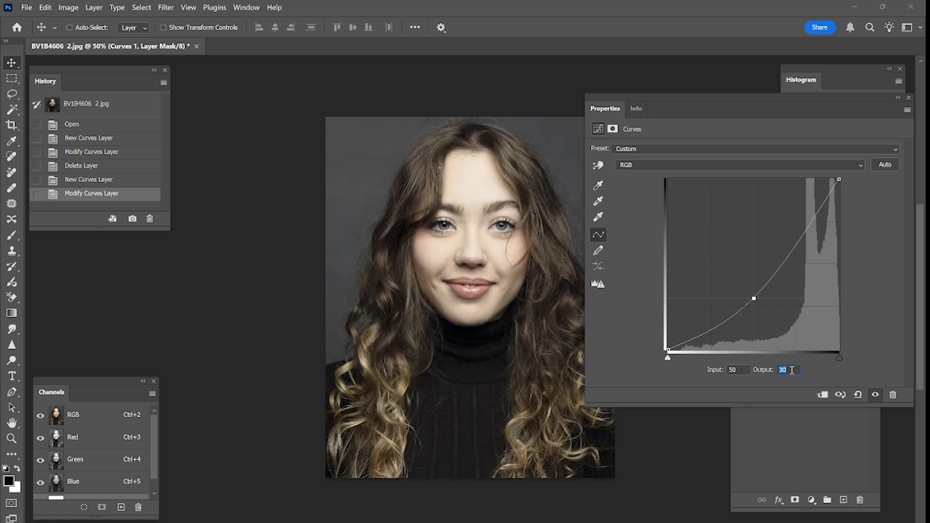
pyautogui.hotkey('shift', 'Up')
pyautogui.hotkey('shift', 'Up')
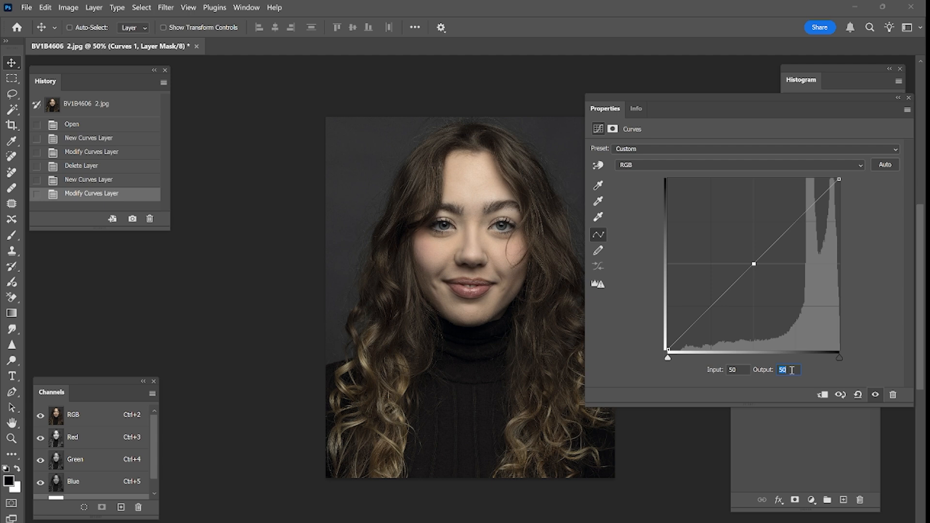
# Close the curve settings and delete the second Curves adjustment layer
pyautogui.click(909, 97)
pyautogui.moveTo(761, 250); pyautogui.dragTo(859, 499)
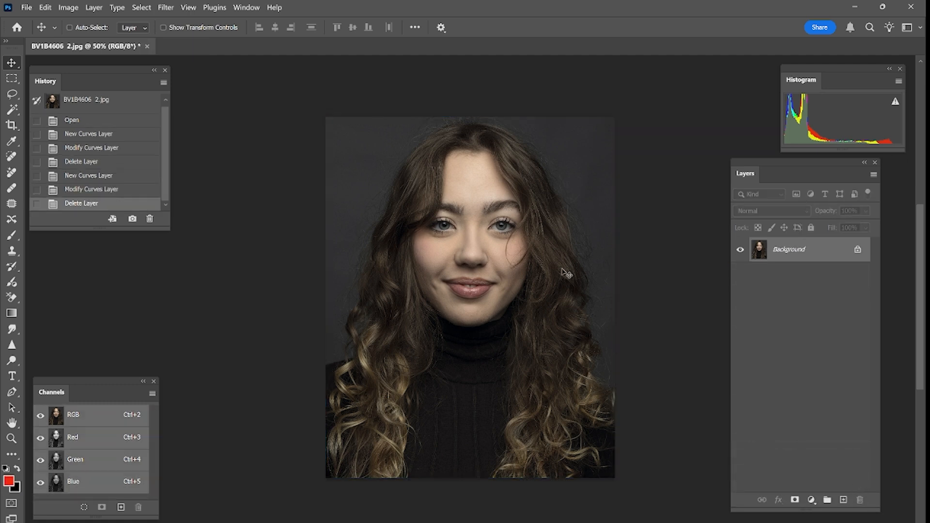
# Load the RGB channel's luminosity as a selection of the portrait's highlights
pyautogui.moveTo(98, 381); pyautogui.dragTo(106, 341)
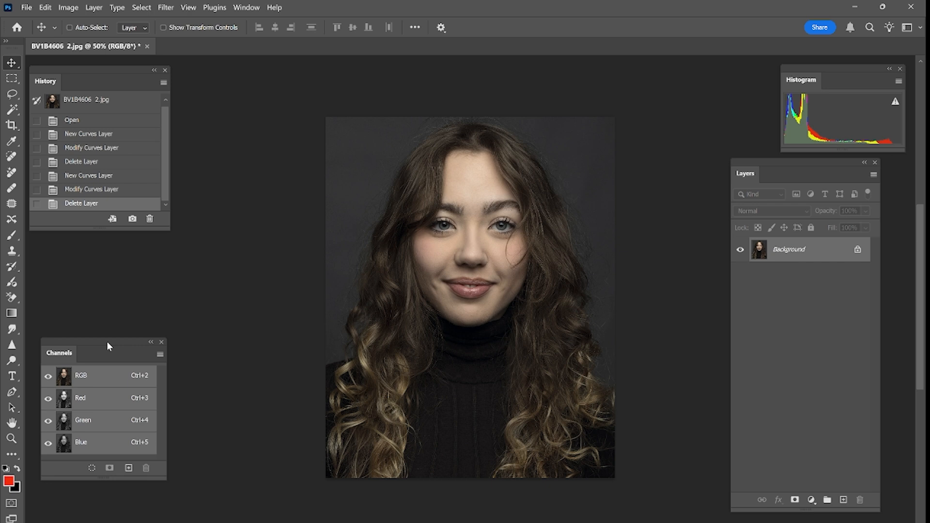
pyautogui.click(84, 378)
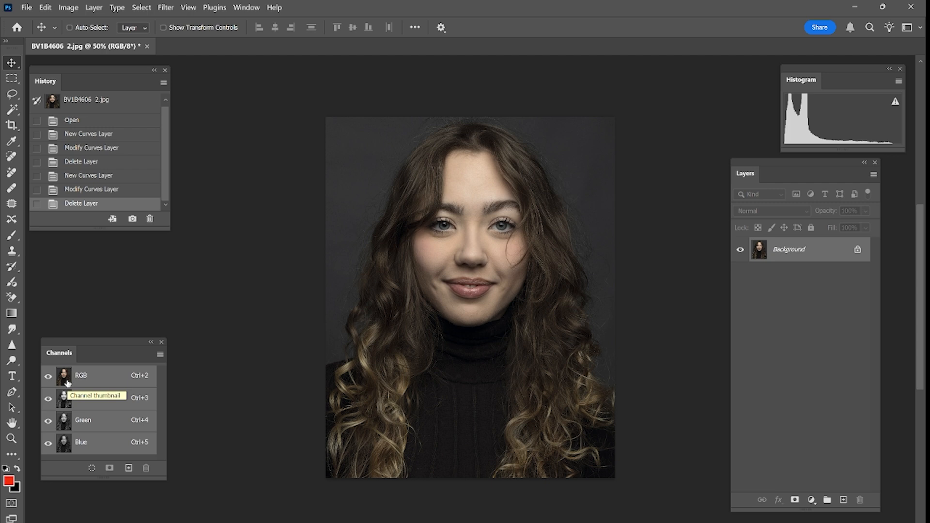
pyautogui.press('ctrl')
pyautogui.keyDown('ctrl'); pyautogui.click(67, 382); pyautogui.keyUp('ctrl')
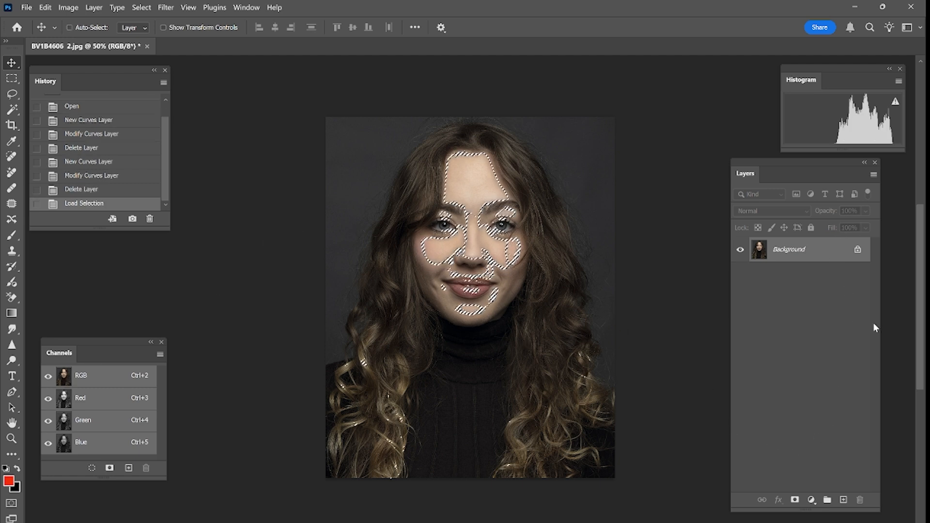
# Add a Curves adjustment layer masked by the highlight selection and set its curve midpoint to input 50, output 30
pyautogui.click(811, 500)
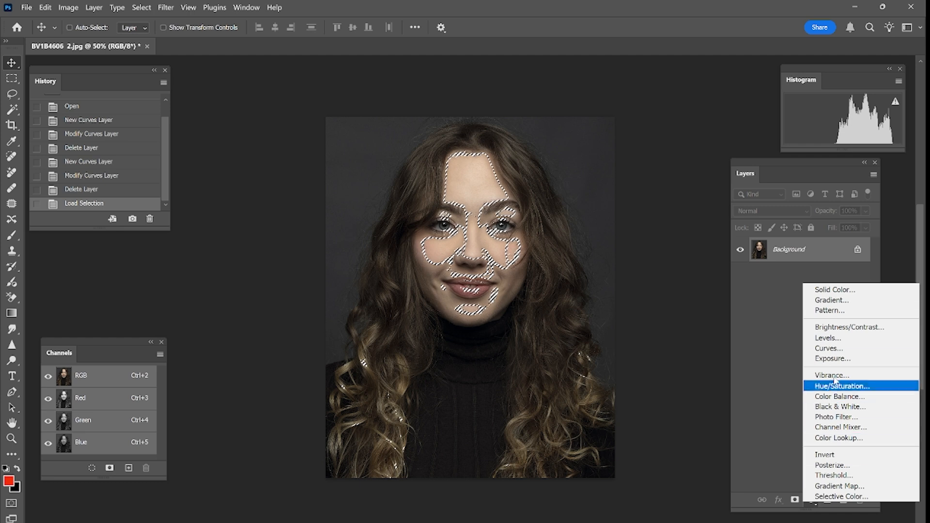
pyautogui.click(834, 349)
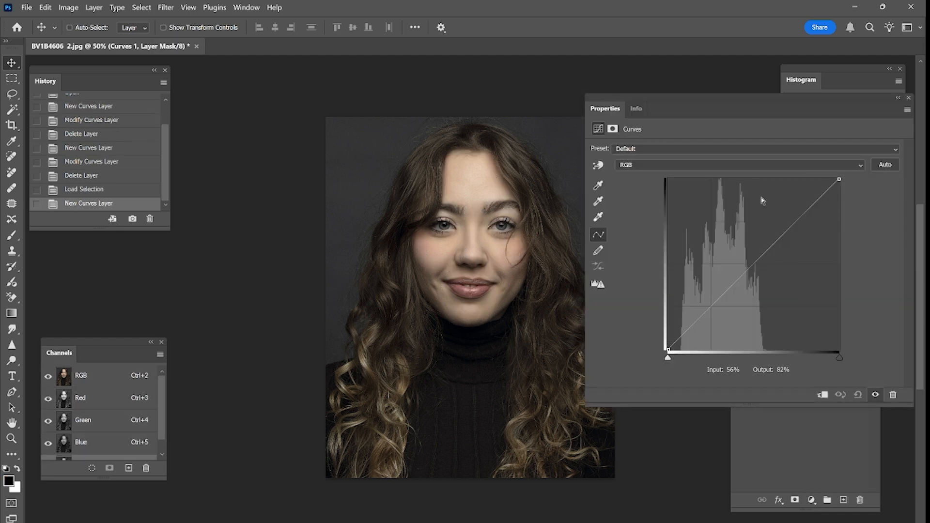
pyautogui.click(754, 262)
pyautogui.click(788, 371)
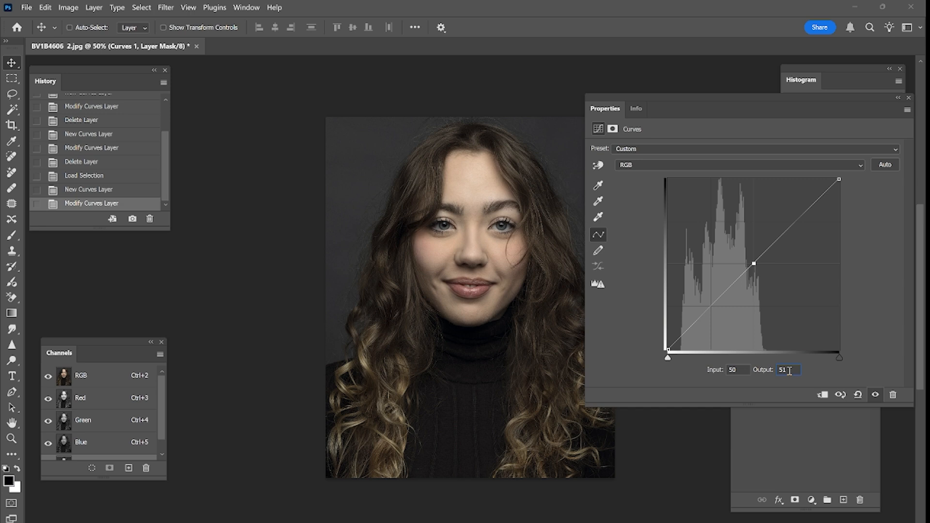
pyautogui.press('Down')
pyautogui.hotkey('shift', 'Down')
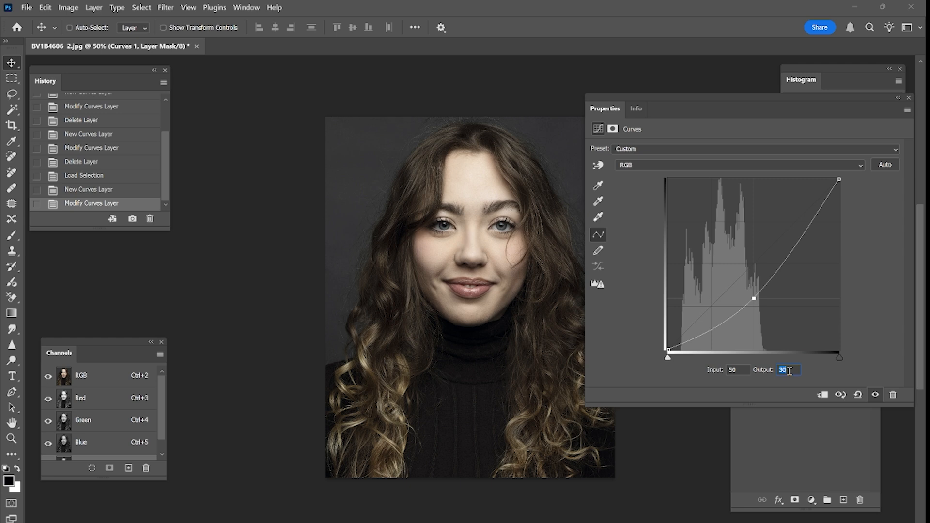
# Compare the highlight curve's midpoint output between 30 and 50 using large increments, ending at 50
pyautogui.hotkey('shift', 'Up')
pyautogui.hotkey('shift', 'Up')
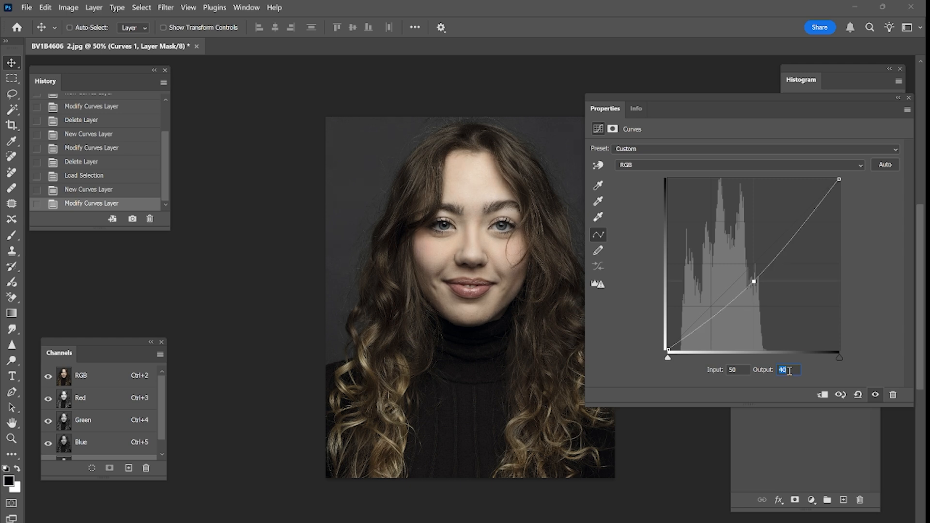
pyautogui.hotkey('shift', 'Down')
pyautogui.hotkey('shift', 'Down')
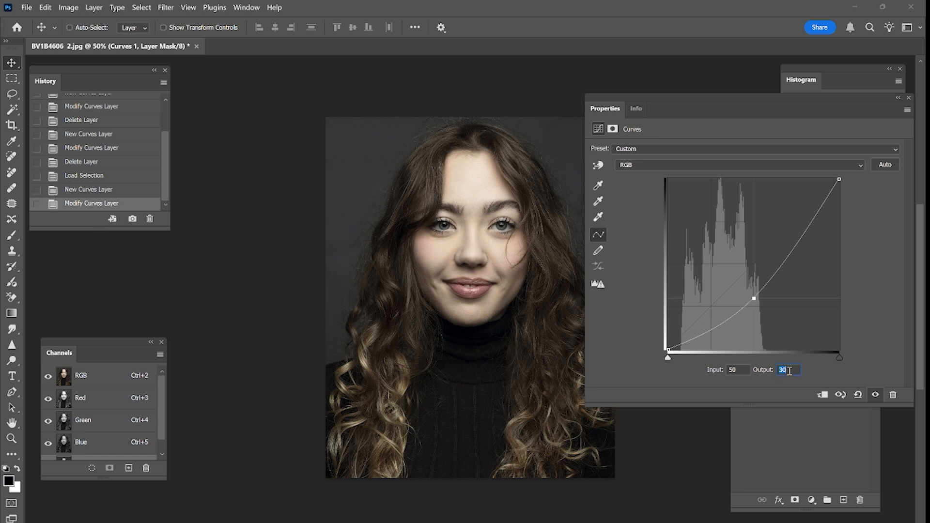
pyautogui.hotkey('shift', 'Up')
pyautogui.hotkey('shift', 'Up')
pyautogui.hotkey('shift', 'Down')
pyautogui.hotkey('shift', 'Down')
pyautogui.hotkey('shift', 'Up')
pyautogui.hotkey('shift', 'Down')
pyautogui.hotkey('shift', 'Up')
pyautogui.hotkey('shift', 'Down')
pyautogui.hotkey('shift', 'Up')
pyautogui.hotkey('shift', 'Down')
pyautogui.hotkey('shift', 'Up')
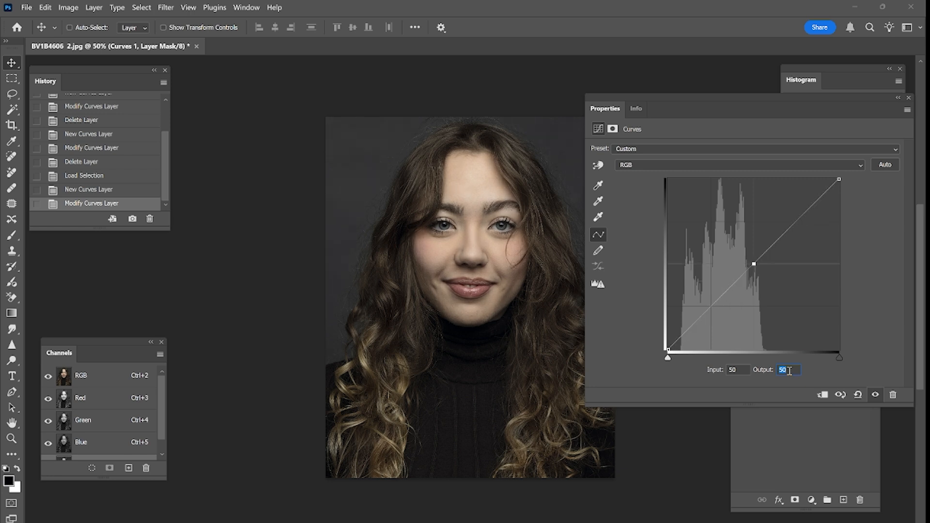
# Fine-tune the highlight curve's midpoint output to 35 and close the curve settings
pyautogui.hotkey('shift', 'Down')
pyautogui.press('Down')
pyautogui.press('Down')
pyautogui.press('Down')
pyautogui.press('Down')
pyautogui.press('Down')
pyautogui.press('Down')
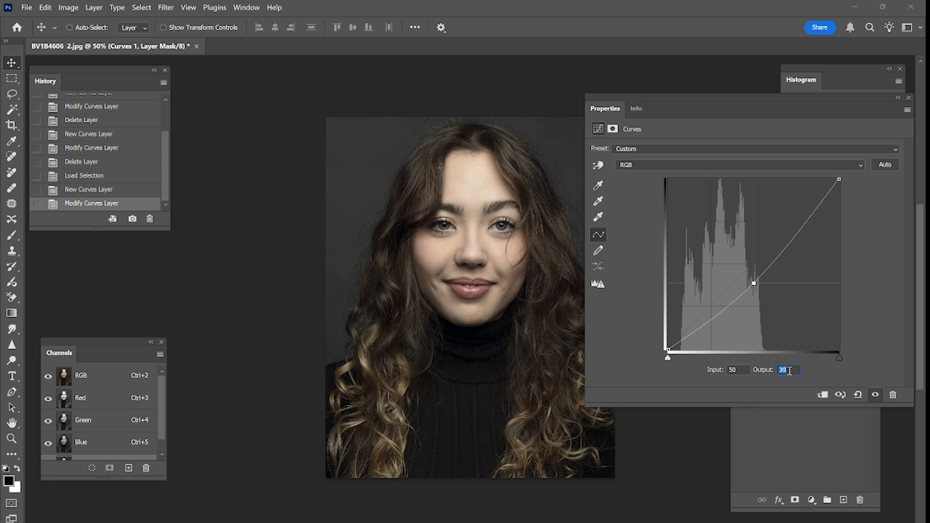
pyautogui.press('Down')
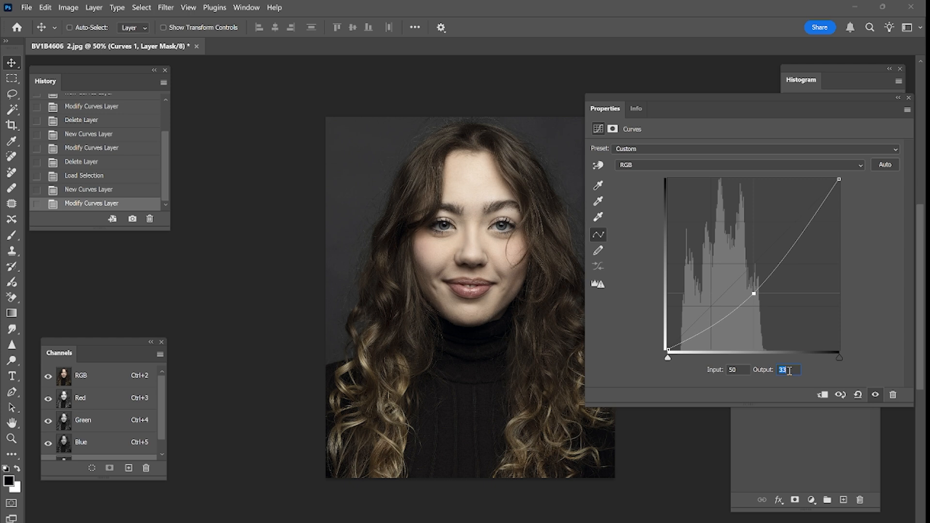
pyautogui.press('Up')
pyautogui.press('Up')
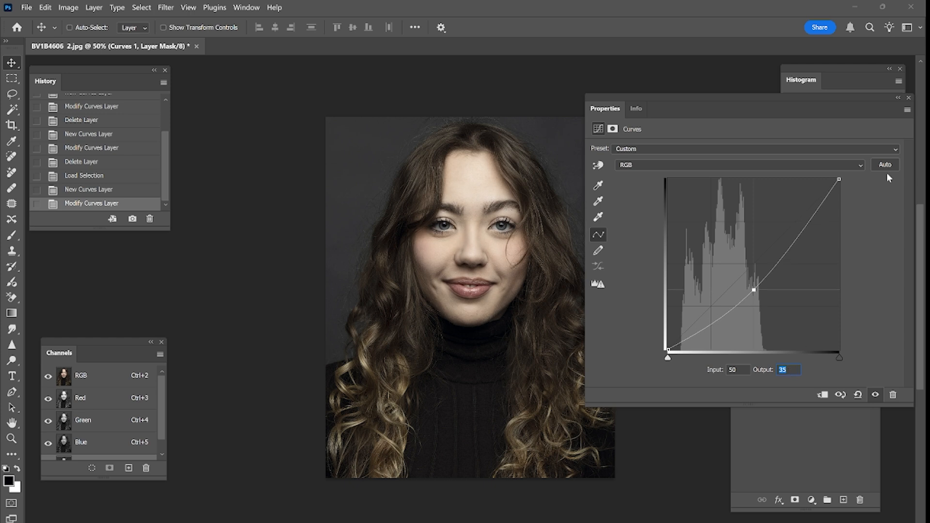
pyautogui.click(909, 98)
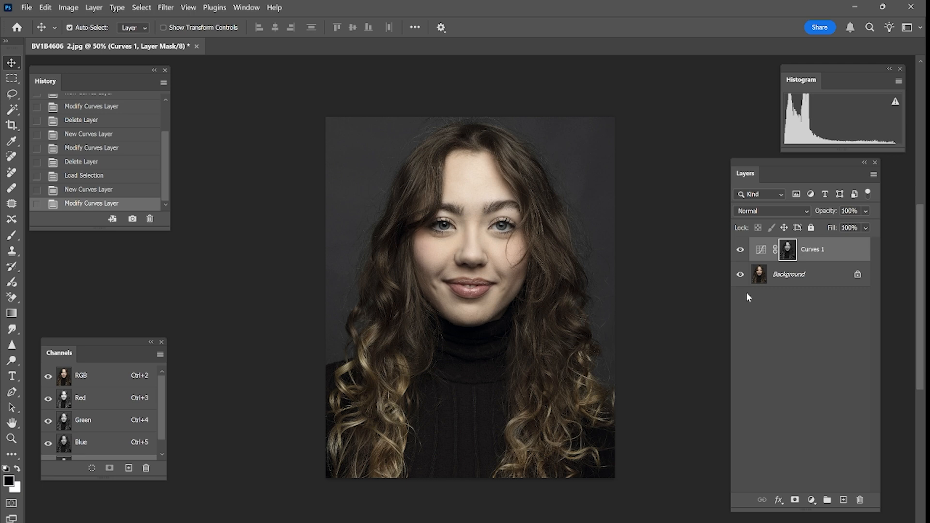
# Duplicate the Curves 1 layer and invert the copy's mask so it targets the shadows
pyautogui.hotkey('ctrl', 'j')
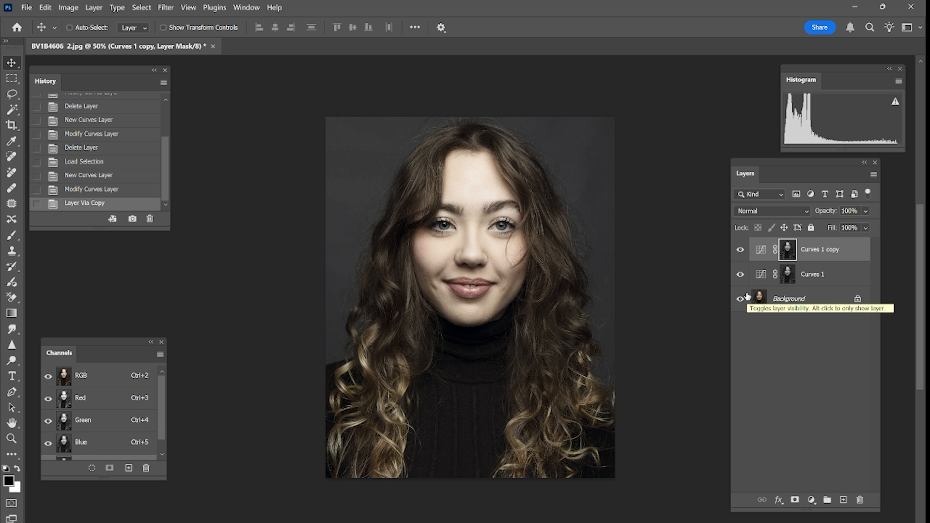
pyautogui.press('ctrl')
pyautogui.hotkey('ctrl', 'i')
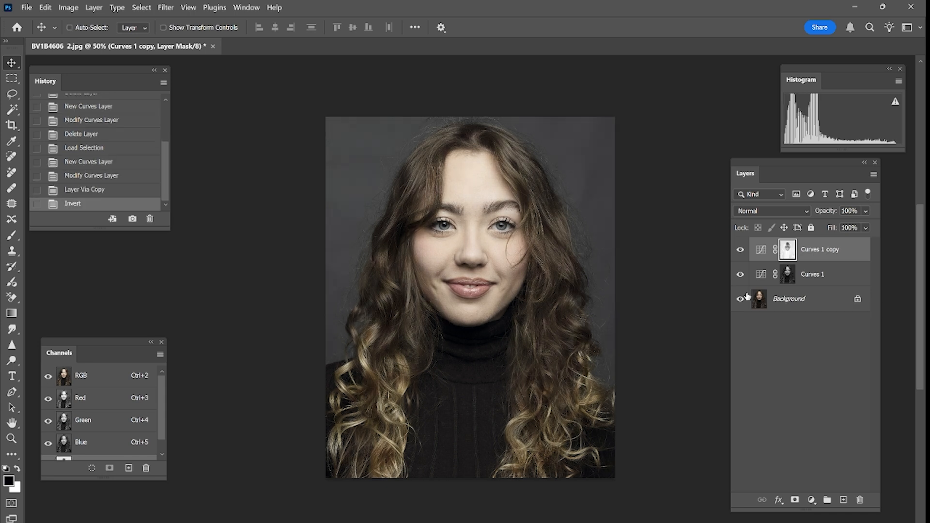
# Open the duplicated layer's curve settings and set its midpoint output to 50
pyautogui.doubleClick(766, 250)
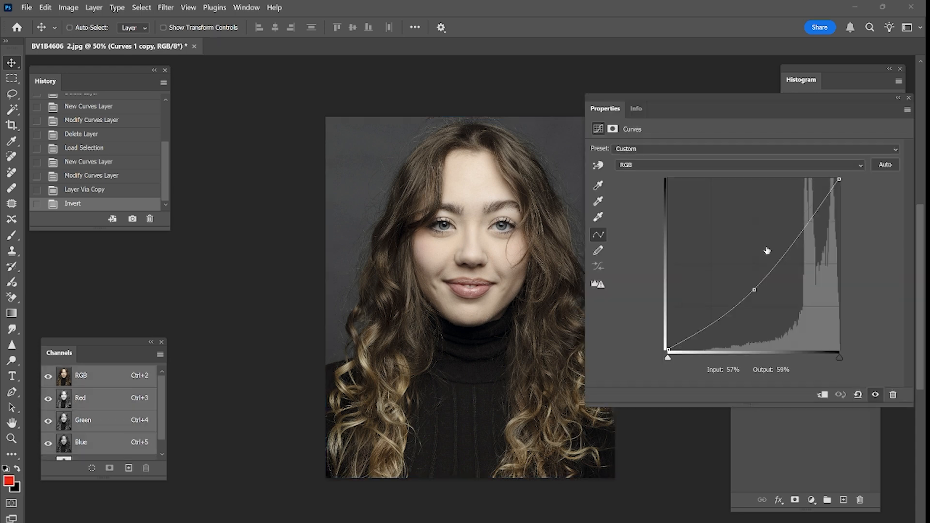
pyautogui.click(753, 289)
pyautogui.click(795, 368)
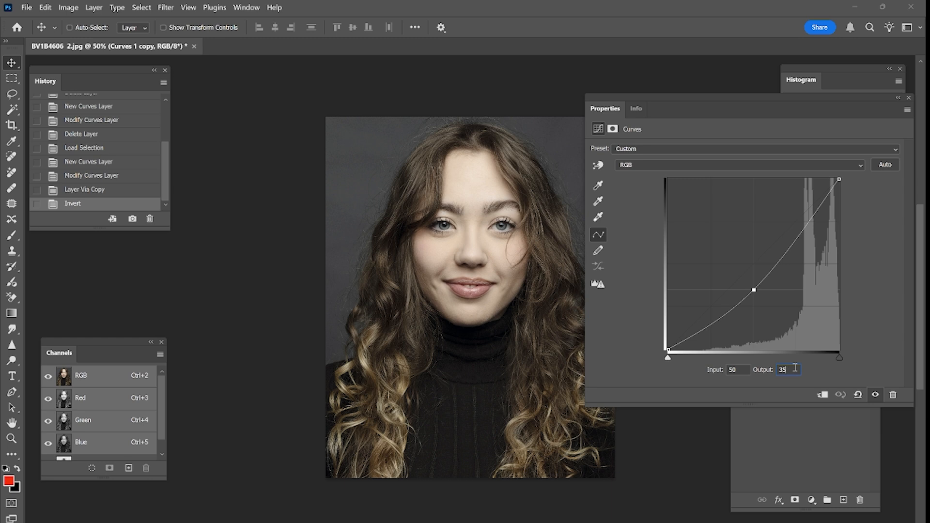
pyautogui.press('BackSpace')
pyautogui.press('BackSpace')
pyautogui.write('50')
pyautogui.press('Return')
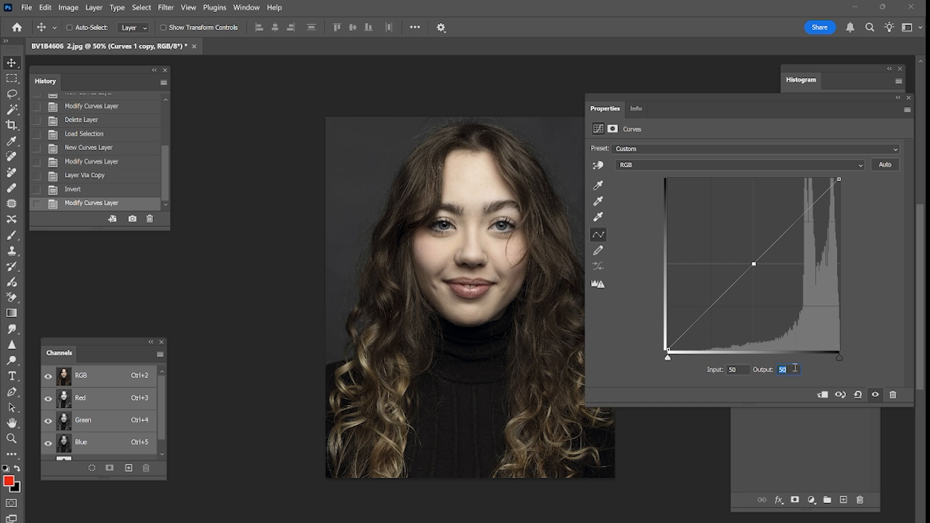
# Try raising the shadow curve's midpoint output in small and large increments up to 79
pyautogui.press('Up')
pyautogui.press('Up')
pyautogui.press('Up')
pyautogui.press('Up')
pyautogui.press('Up')
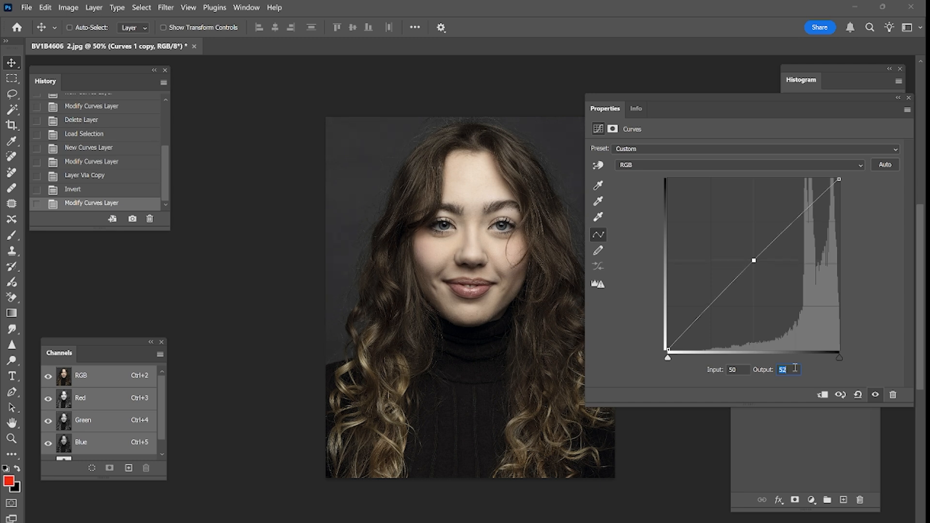
pyautogui.press('Up')
pyautogui.press('Up')
pyautogui.press('Up')
pyautogui.press('Up')
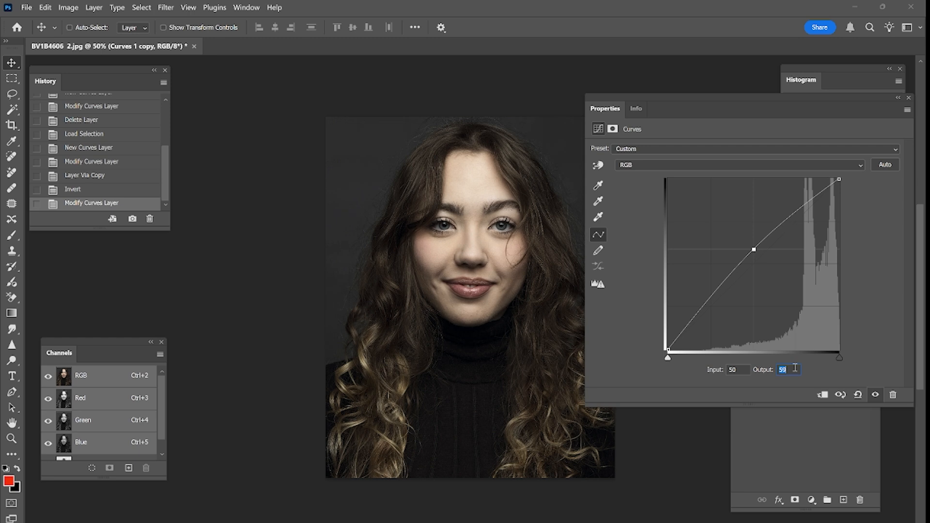
pyautogui.hotkey('shift', 'Up')
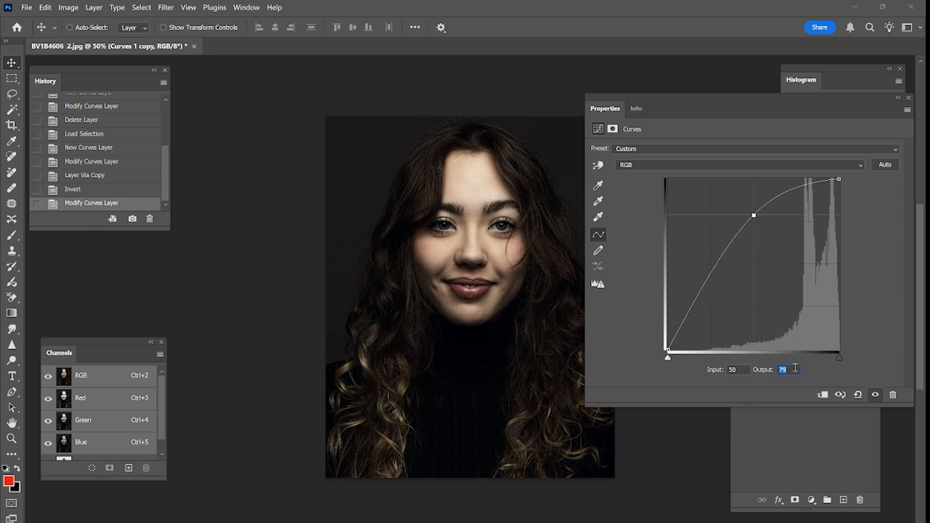
# Set the shadow curve's midpoint output to 55 and close the curve settings
pyautogui.hotkey('shift', 'Down')
pyautogui.hotkey('shift', 'Down')
pyautogui.press('Up')
pyautogui.press('Up')
pyautogui.press('Up')
pyautogui.press('Up')
pyautogui.press('Up')
pyautogui.press('Up')
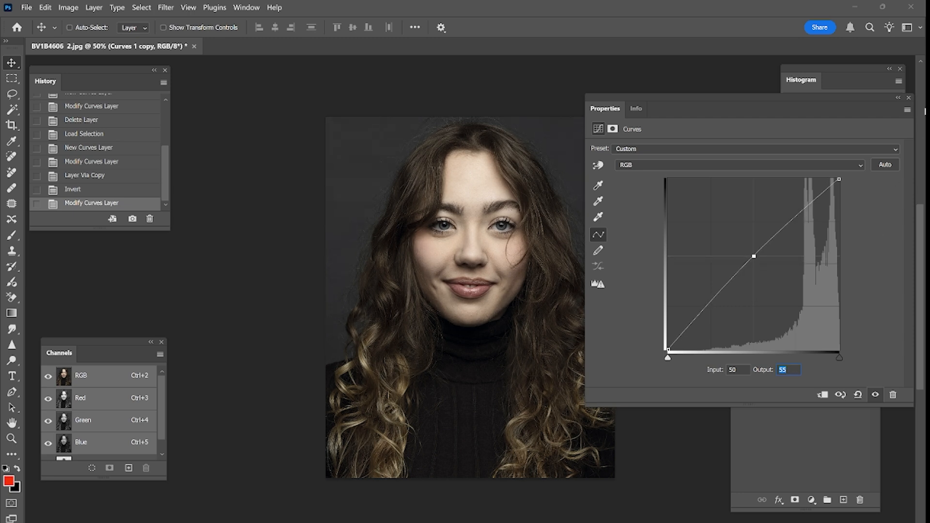
pyautogui.click(909, 98)
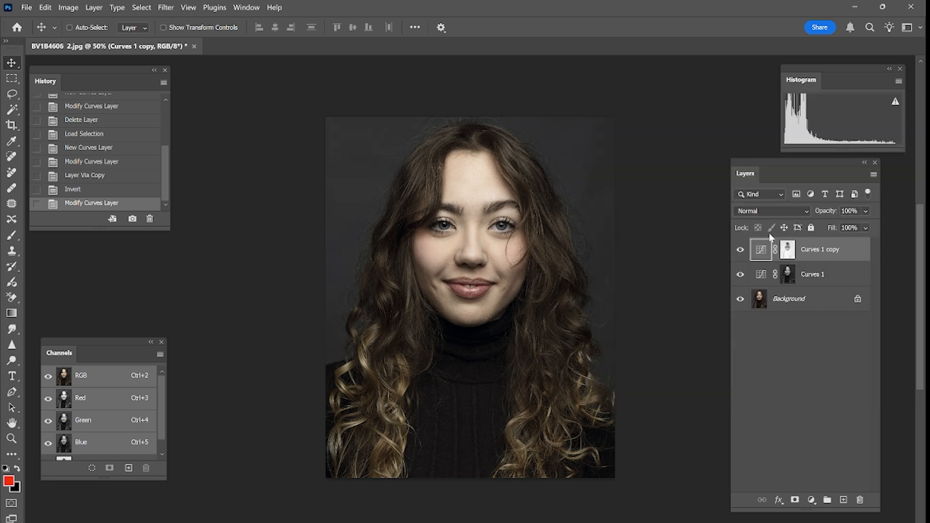
# Compare the portrait with the two Curves layers hidden and shown, and examine the face up close
pyautogui.moveTo(740, 249)
pyautogui.mouseDown()
pyautogui.moveTo(740, 273)
pyautogui.moveTo(740, 245)
pyautogui.mouseUp()
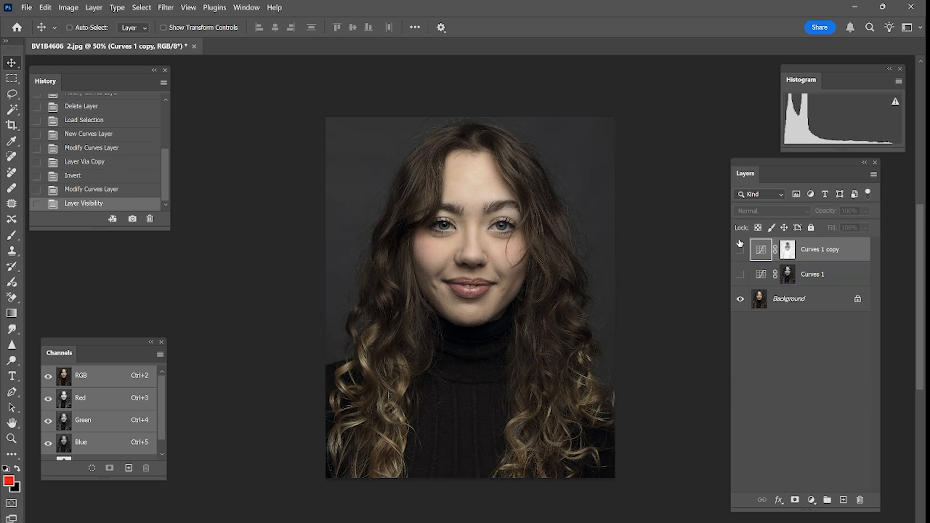
pyautogui.click(740, 275)
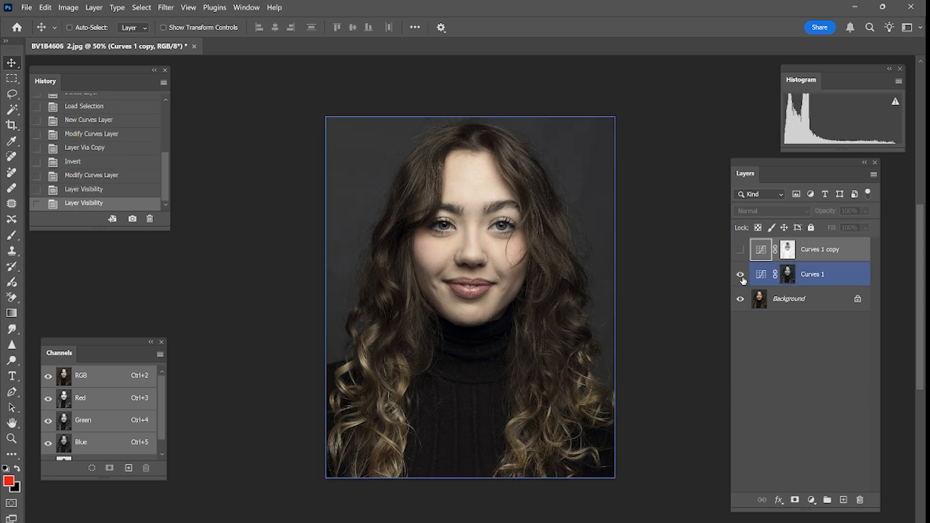
pyautogui.click(740, 249)
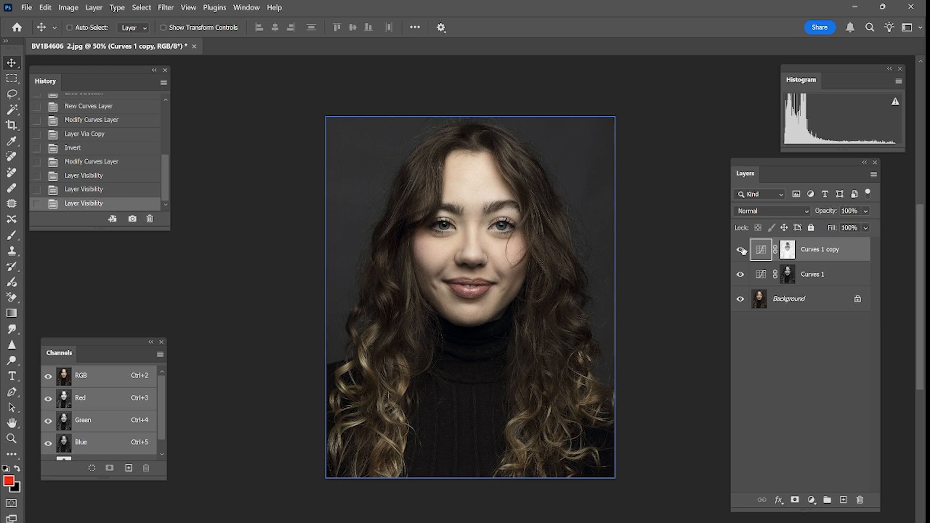
pyautogui.moveTo(743, 251); pyautogui.dragTo(741, 283)
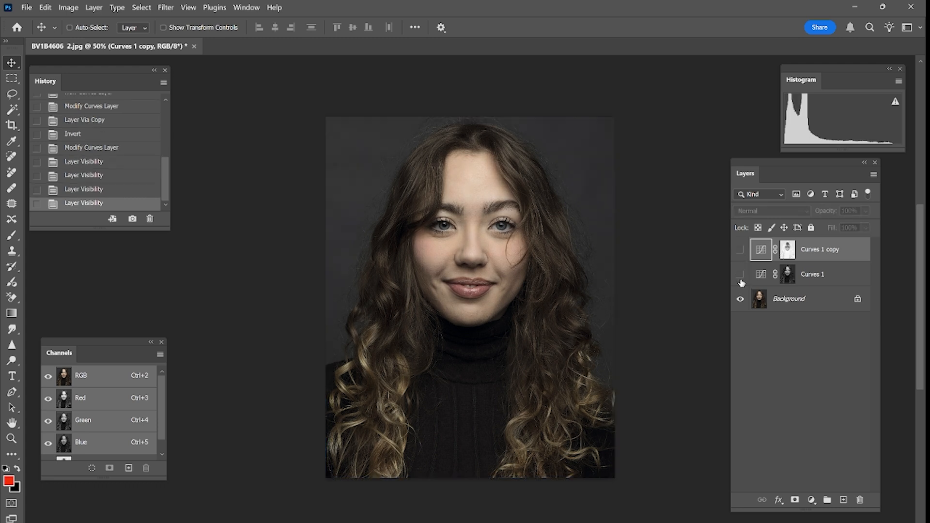
pyautogui.click(741, 274)
pyautogui.click(741, 251)
pyautogui.click(741, 250)
pyautogui.click(741, 251)
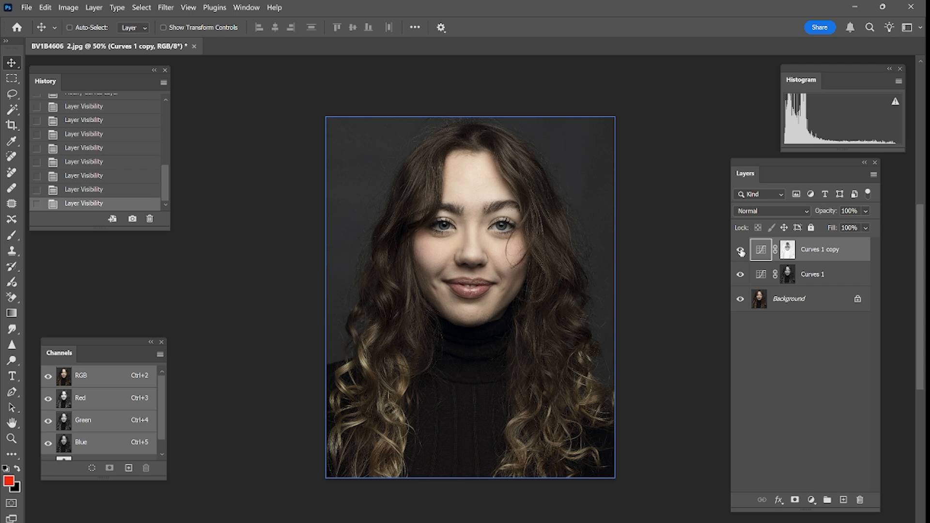
pyautogui.press('z')
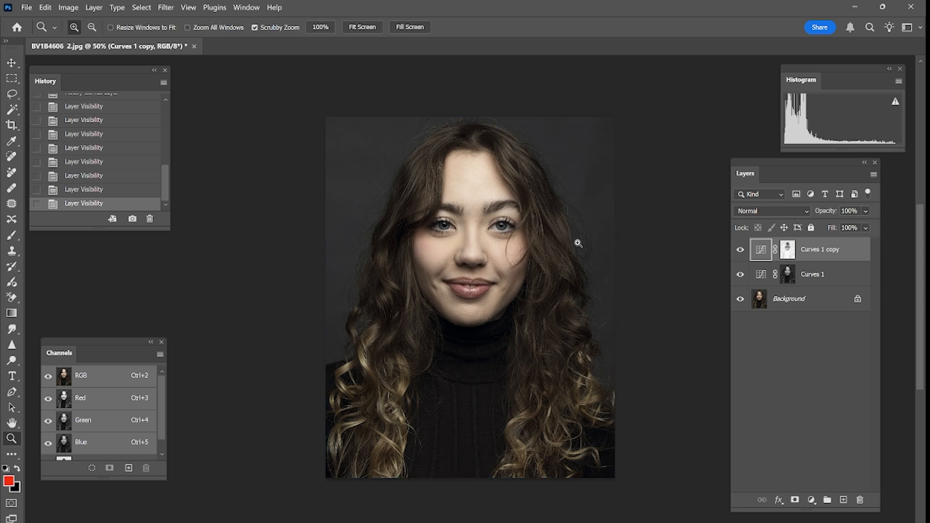
pyautogui.moveTo(469, 242); pyautogui.dragTo(451, 294)
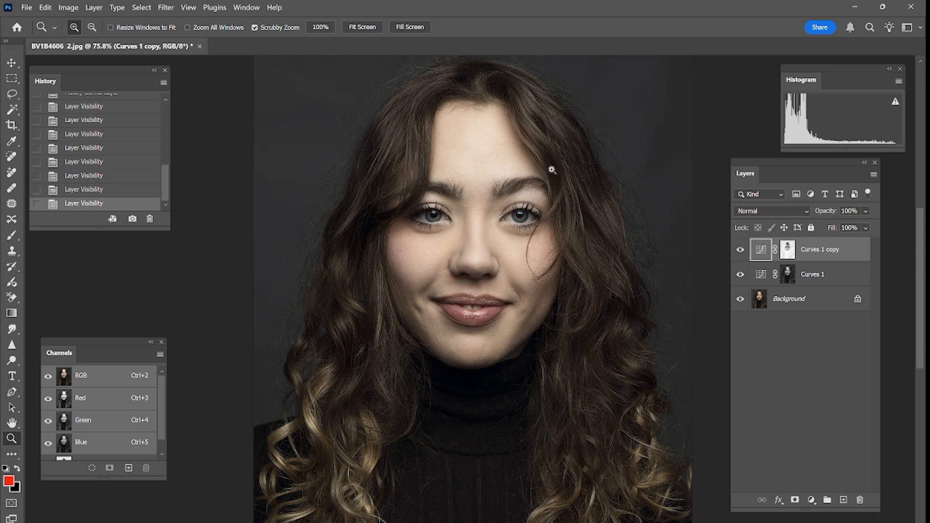
pyautogui.moveTo(487, 315); pyautogui.dragTo(504, 332)
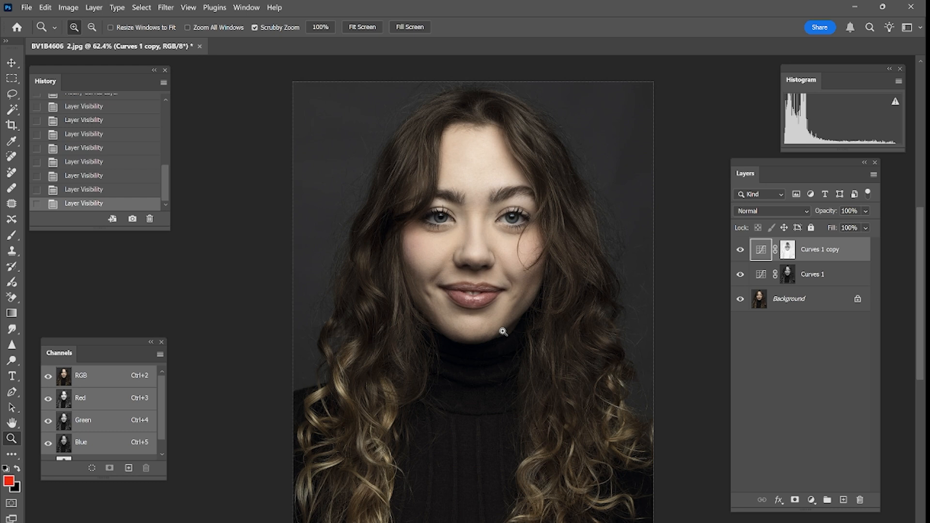
# Select the Curves 1 mask and set up a soft Brush of size 900 with 50% opacity
pyautogui.click(788, 275)
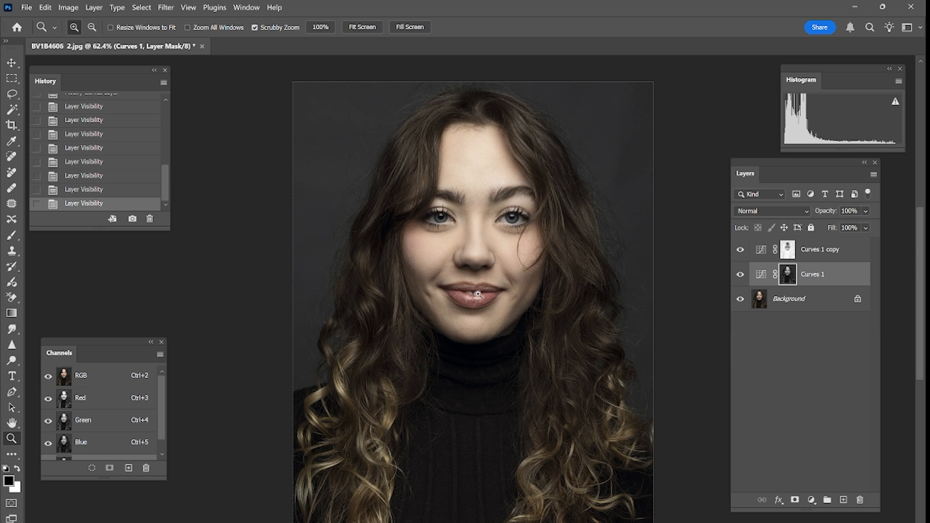
pyautogui.press('b')
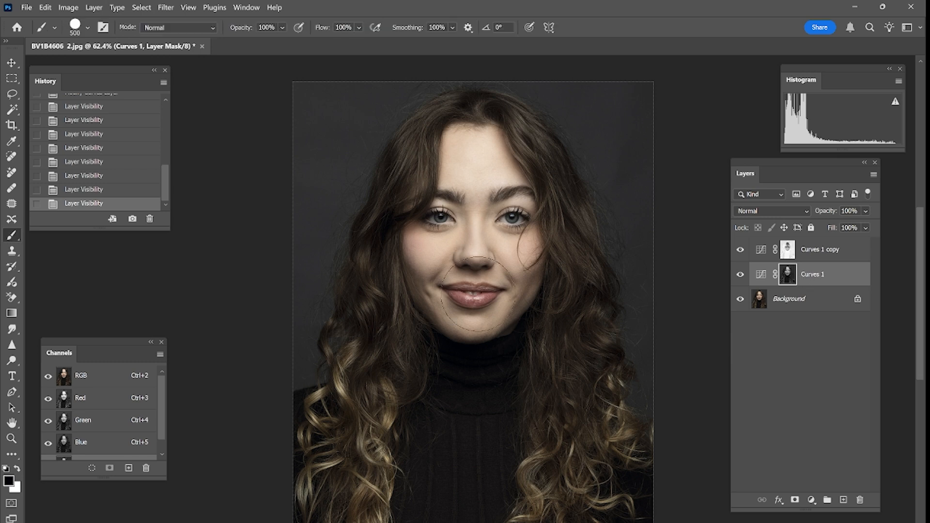
pyautogui.press(']')
pyautogui.press(']')
pyautogui.press(']')
pyautogui.press(']')
pyautogui.click(89, 27)
pyautogui.moveTo(128, 89); pyautogui.dragTo(60, 88)
pyautogui.click(401, 5)
pyautogui.click(284, 27)
pyautogui.click(291, 42)
pyautogui.moveTo(291, 42); pyautogui.dragTo(293, 43)
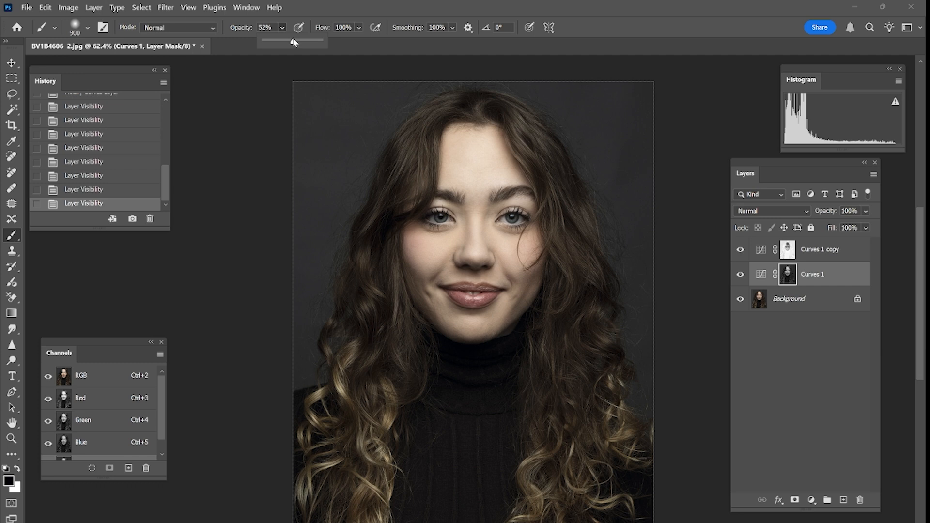
pyautogui.click(313, 4)
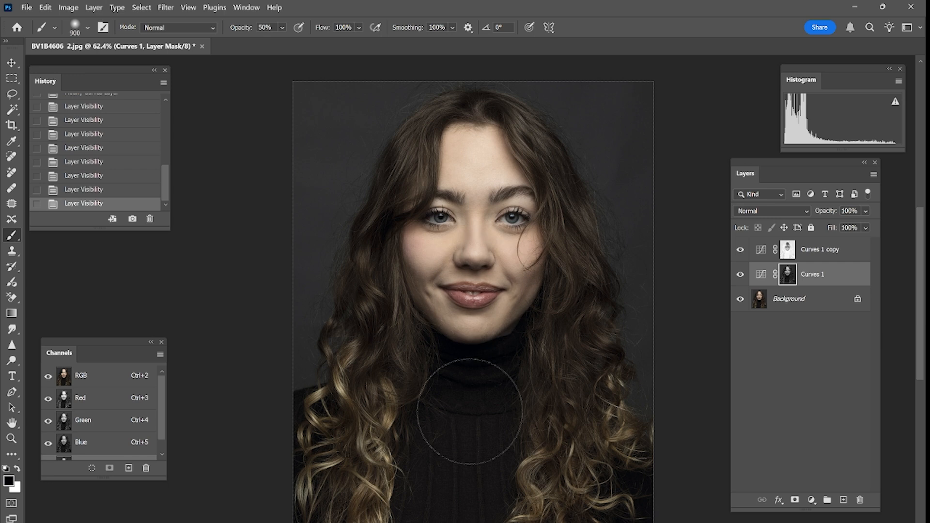
# Paint black over the portrait on the Curves 1 mask, checking the stroke by undoing and redoing it
pyautogui.click(469, 412)
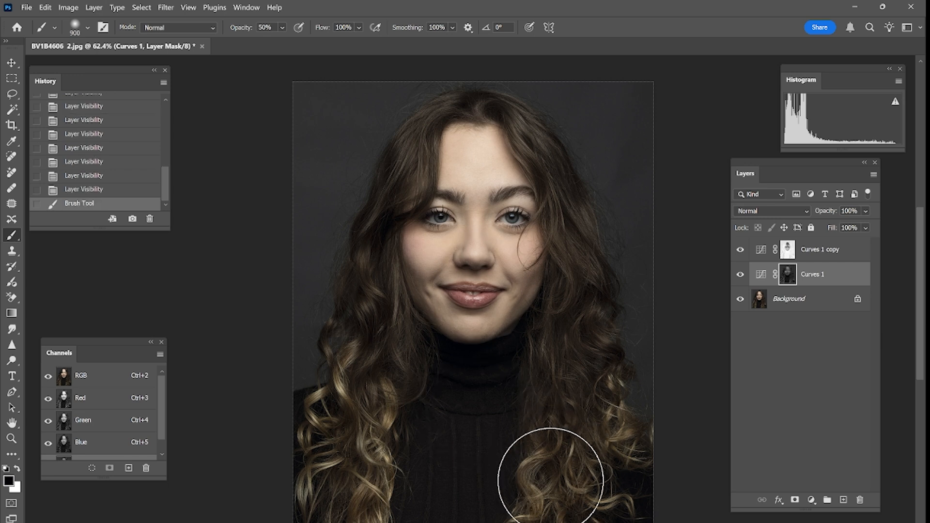
pyautogui.hotkey('ctrl', 'z')
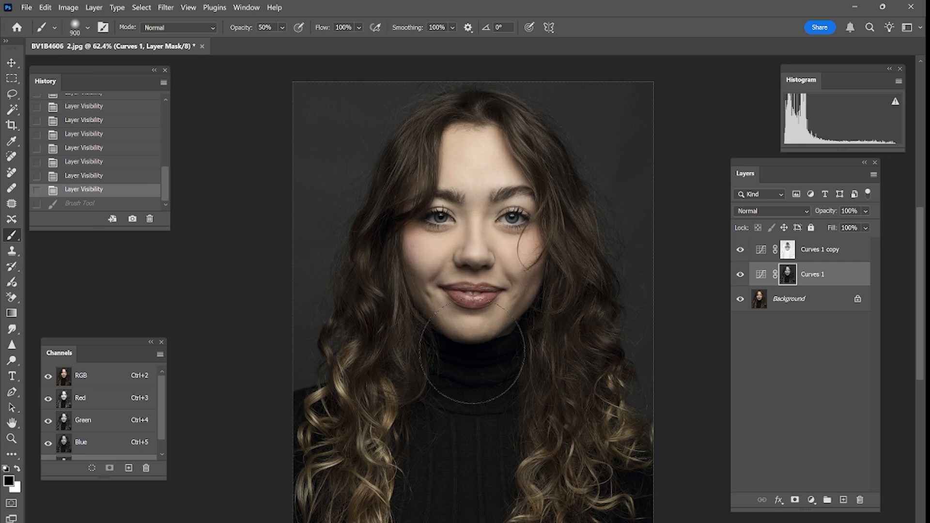
pyautogui.hotkey('ctrl', 'shift', 'z')
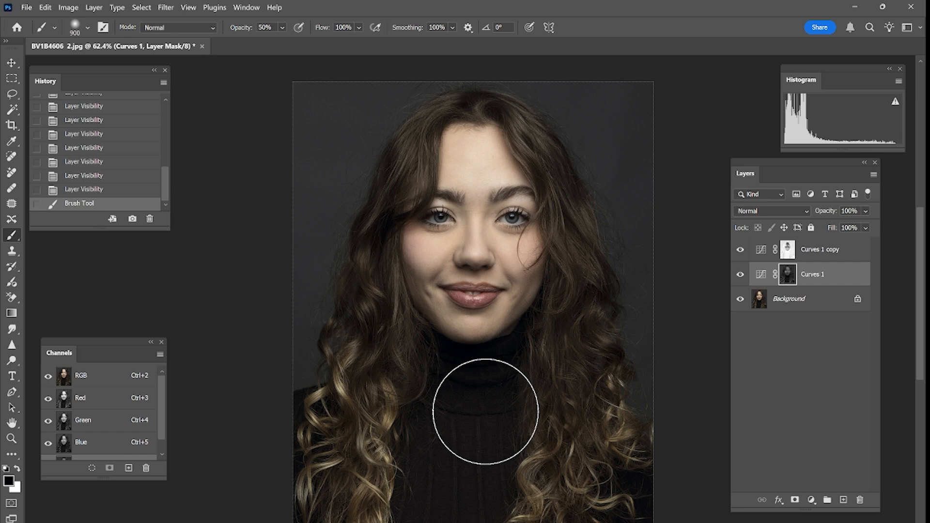
# Inspect the Curves 1 mask as a red overlay and compare the portrait with that layer hidden and shown
pyautogui.press('\\')
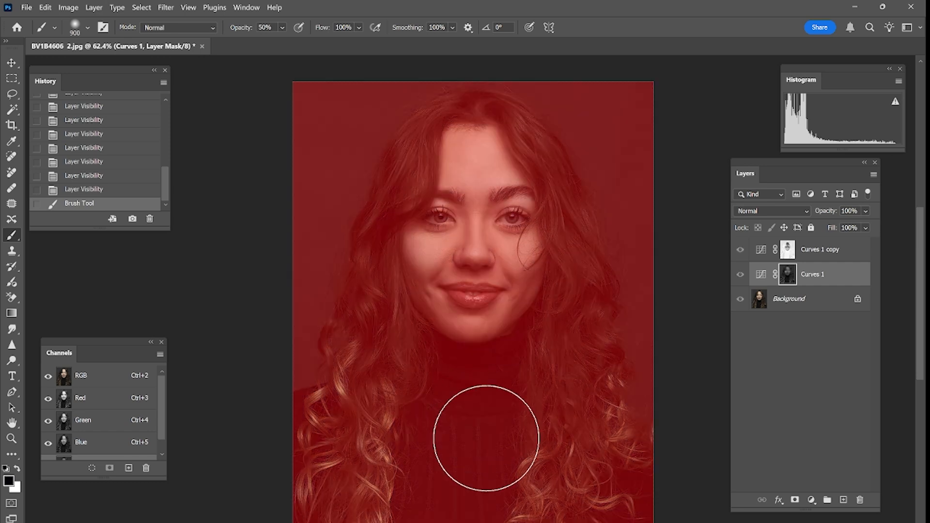
pyautogui.press('\\')
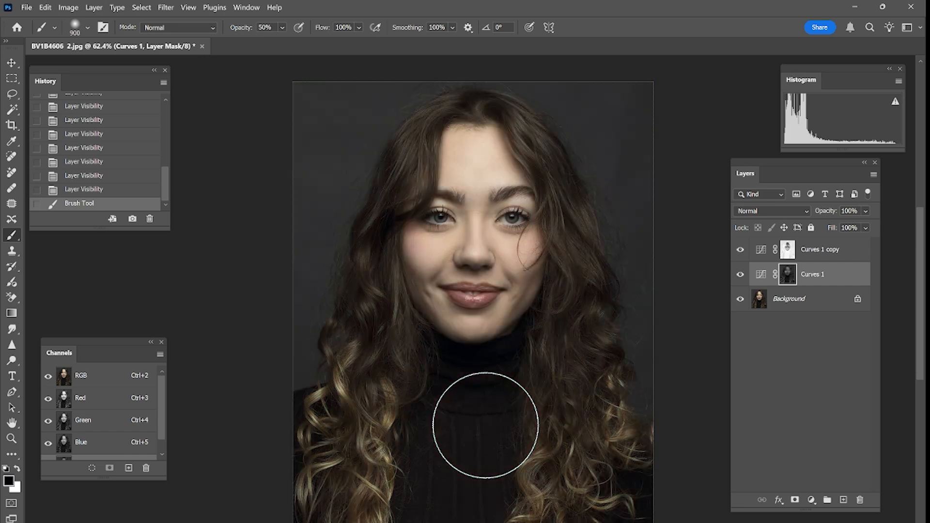
pyautogui.click(740, 275)
pyautogui.click(740, 275)
pyautogui.click(740, 275)
pyautogui.click(740, 275)
pyautogui.click(740, 275)
pyautogui.click(740, 275)
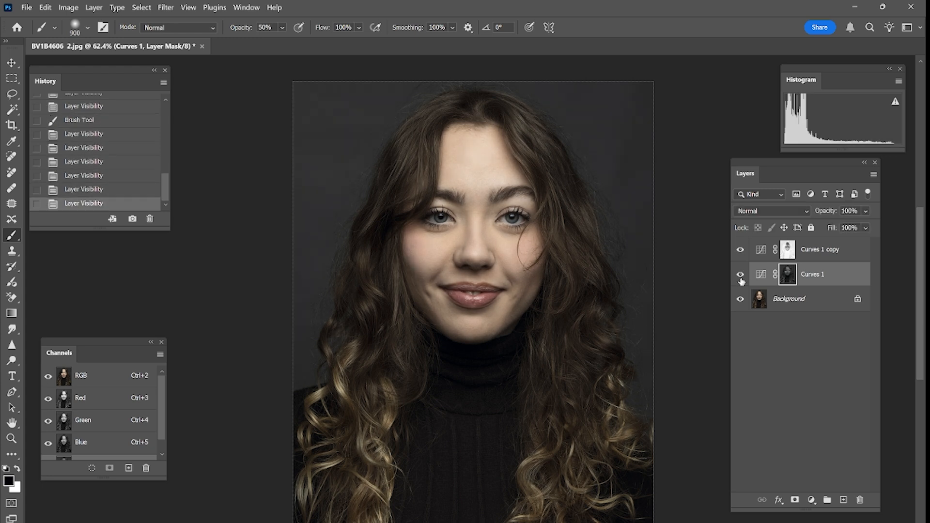
# Paint black across the neck and the adjacent hair on the Curves 1 mask and compare the portrait with that layer hidden and shown
pyautogui.click(740, 275)
pyautogui.click(740, 275)
pyautogui.moveTo(484, 356); pyautogui.dragTo(591, 332)
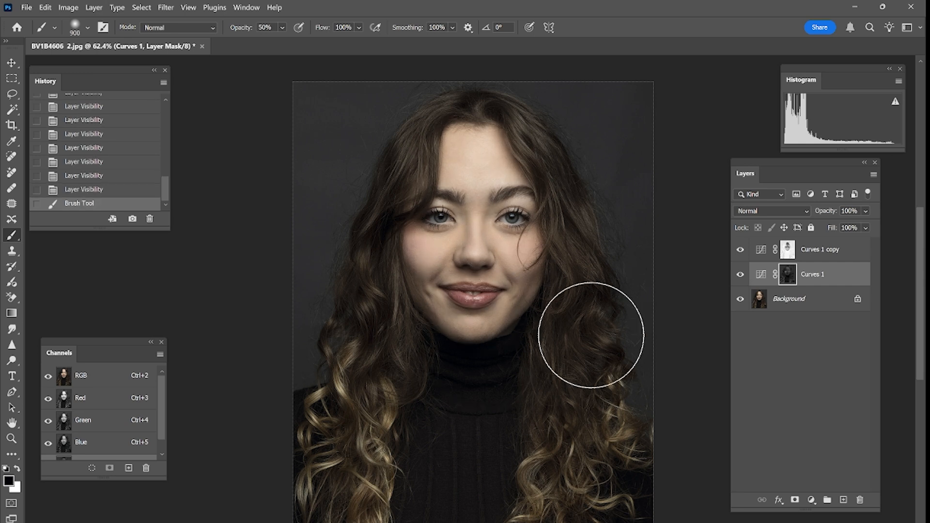
pyautogui.click(740, 276)
pyautogui.click(740, 275)
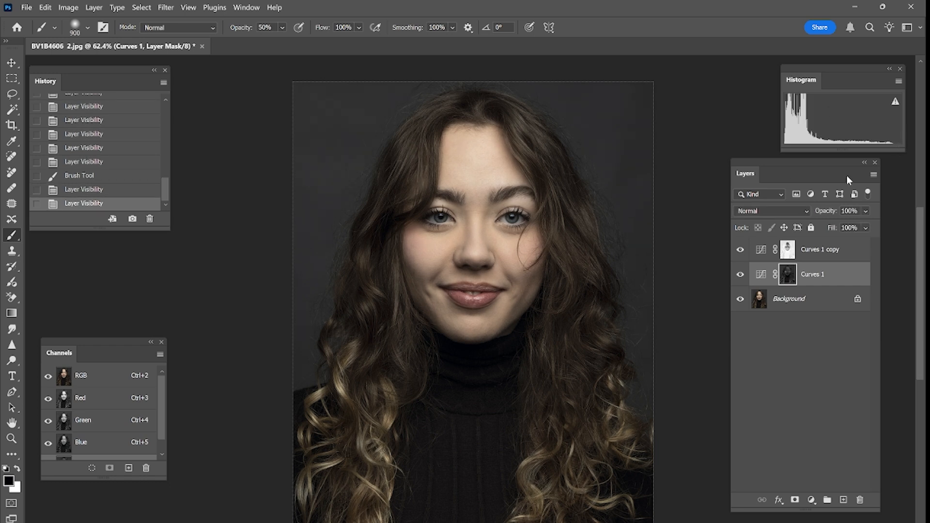
pyautogui.click(740, 275)
pyautogui.click(740, 275)
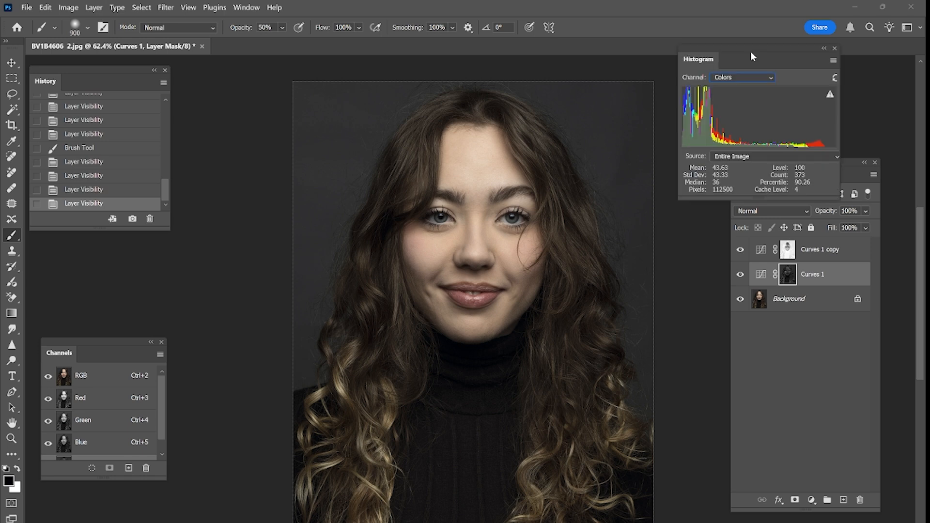
# Arrange the expanded Colors histogram directly above the layer list so that neither covers the other
pyautogui.moveTo(751, 51); pyautogui.dragTo(781, 49)
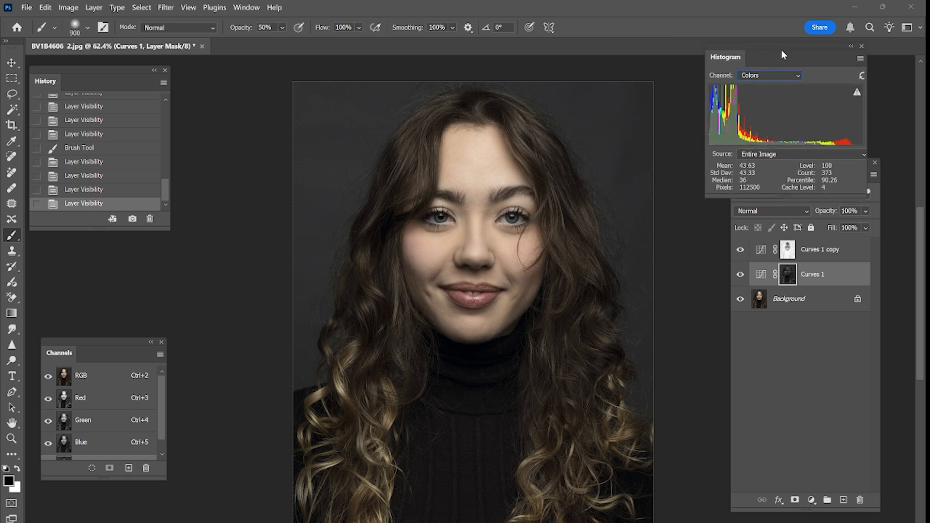
pyautogui.click(871, 190)
pyautogui.moveTo(835, 164); pyautogui.dragTo(845, 226)
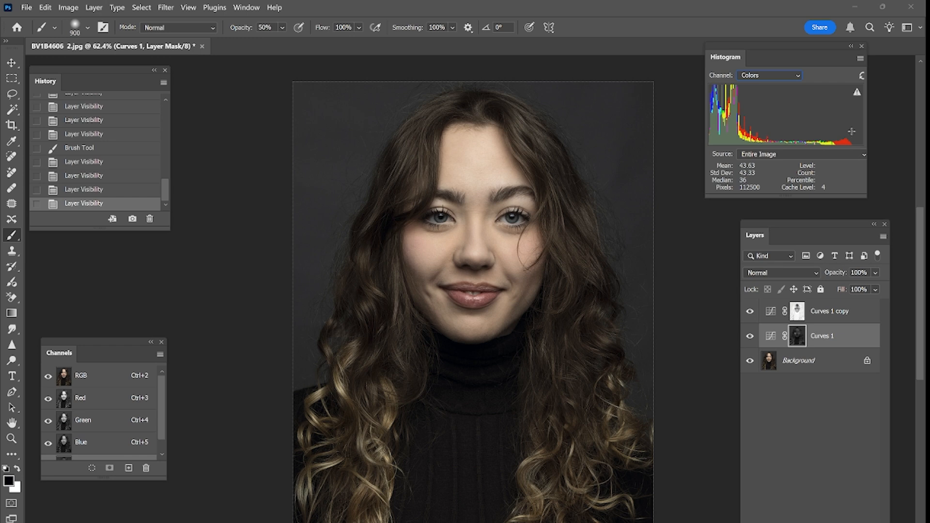
pyautogui.moveTo(761, 53); pyautogui.dragTo(786, 57)
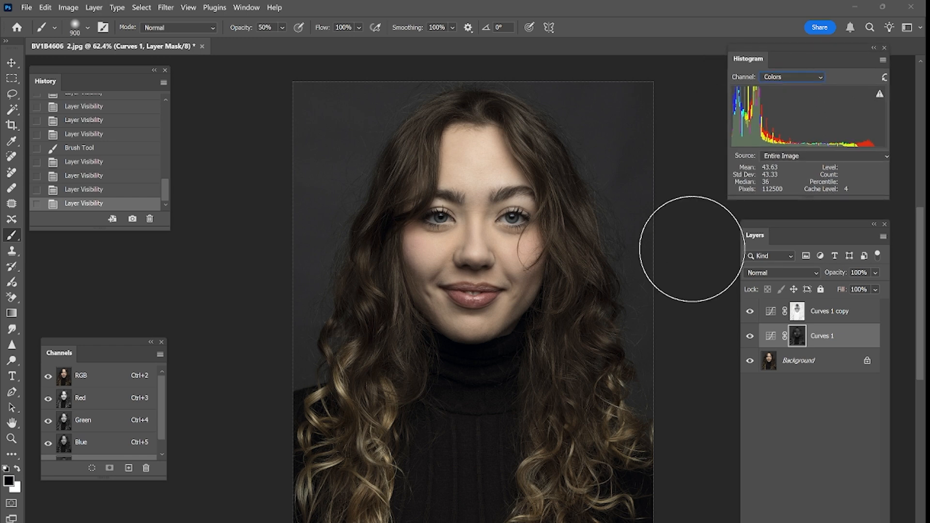
# Compare the color histogram and the portrait with Curves 1 and Curves 1 copy hidden and shown in turn
pyautogui.click(751, 337)
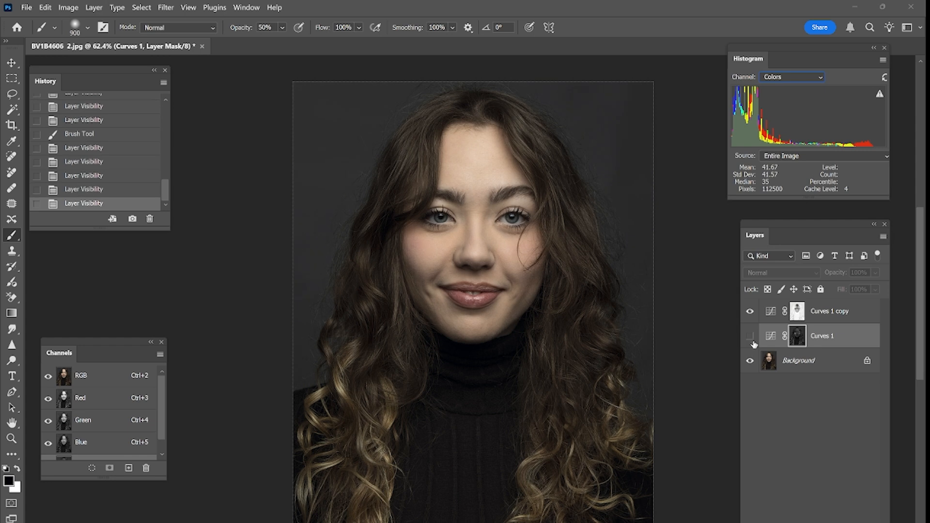
pyautogui.click(750, 311)
pyautogui.click(750, 336)
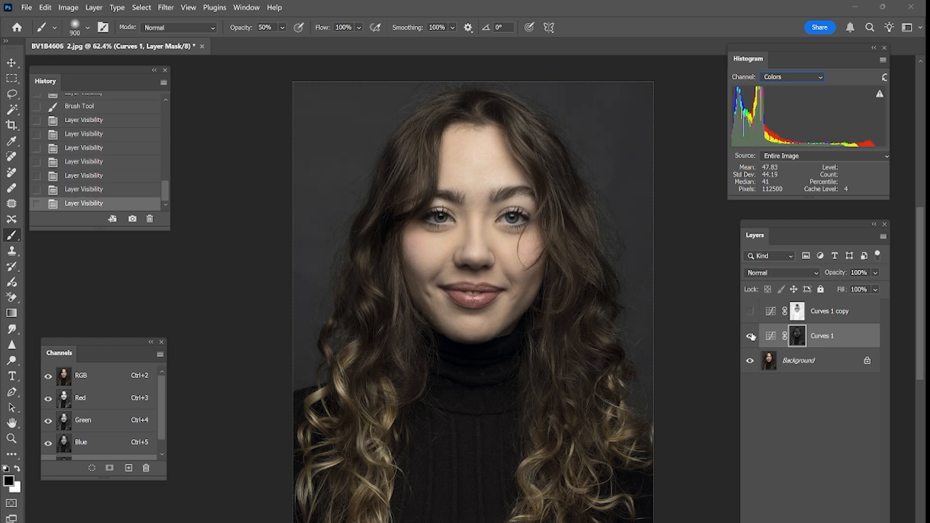
pyautogui.click(751, 312)
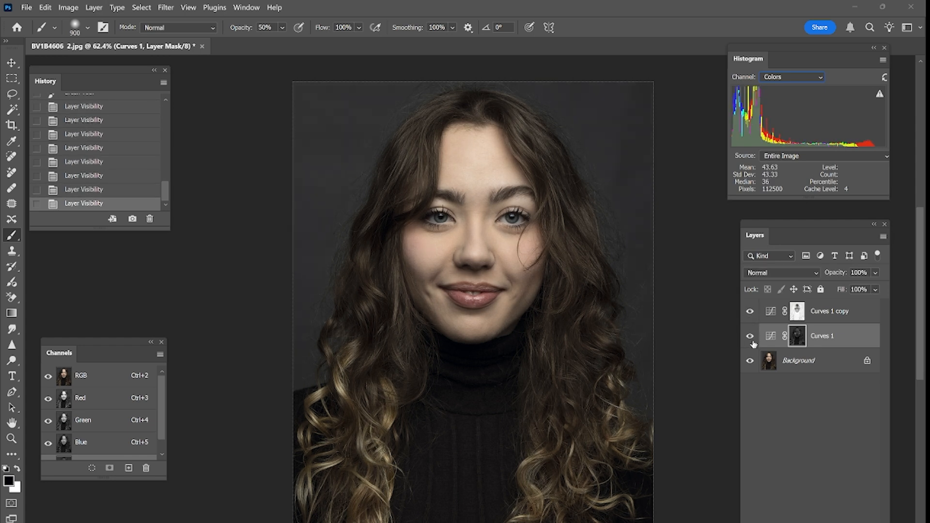
pyautogui.click(751, 336)
pyautogui.click(750, 311)
pyautogui.click(751, 336)
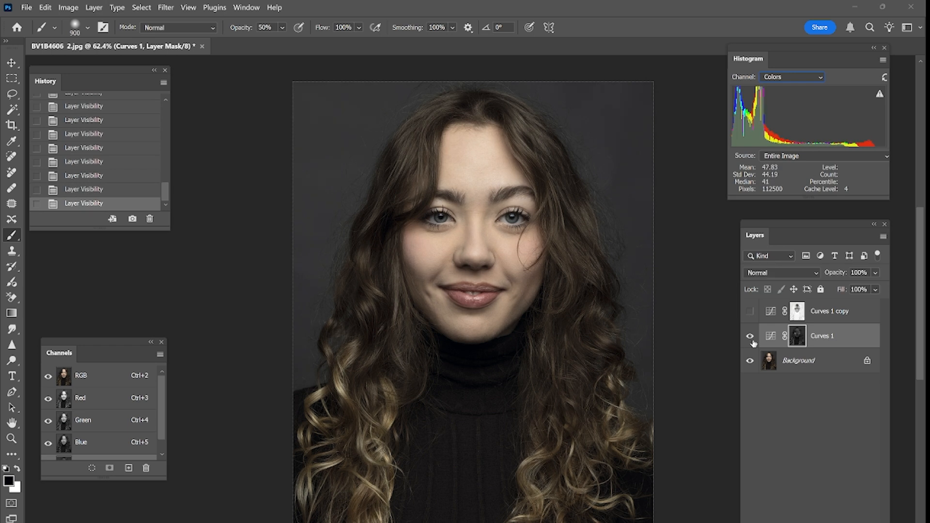
pyautogui.click(750, 312)
# Duplicate the Background layer, merge the duplicate with both Curves layers, and keep the original Background separate and visible beneath
pyautogui.click(770, 339)
pyautogui.click(768, 360)
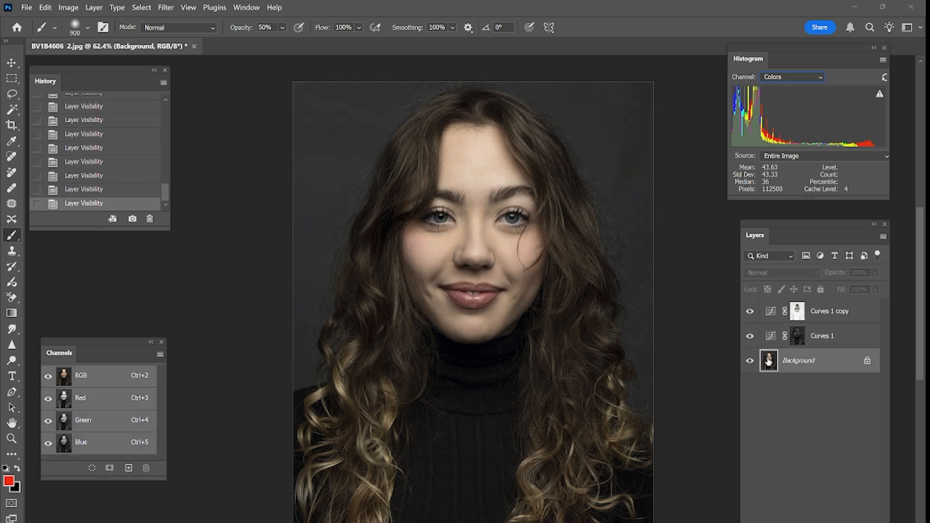
pyautogui.hotkey('ctrl', 'j')
pyautogui.click(750, 386)
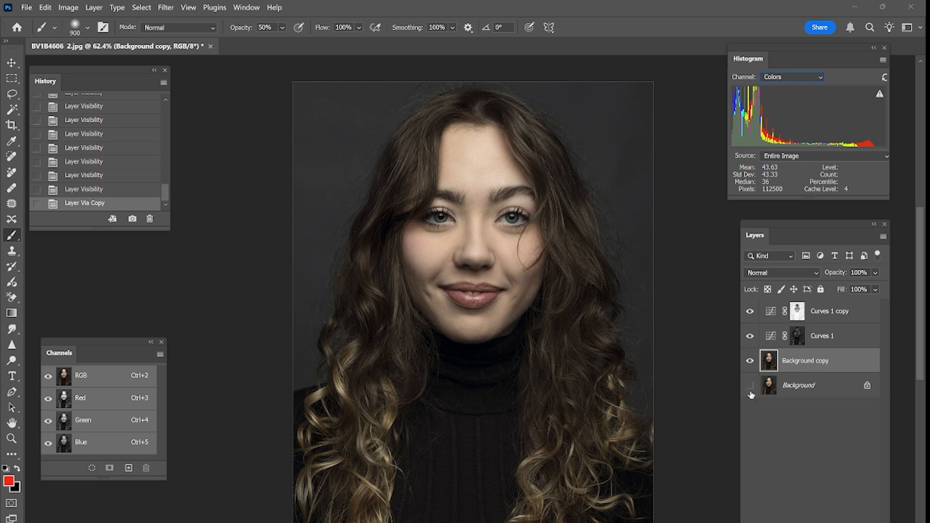
pyautogui.hotkey('ctrl', 'shift', 'e')
pyautogui.click(749, 336)
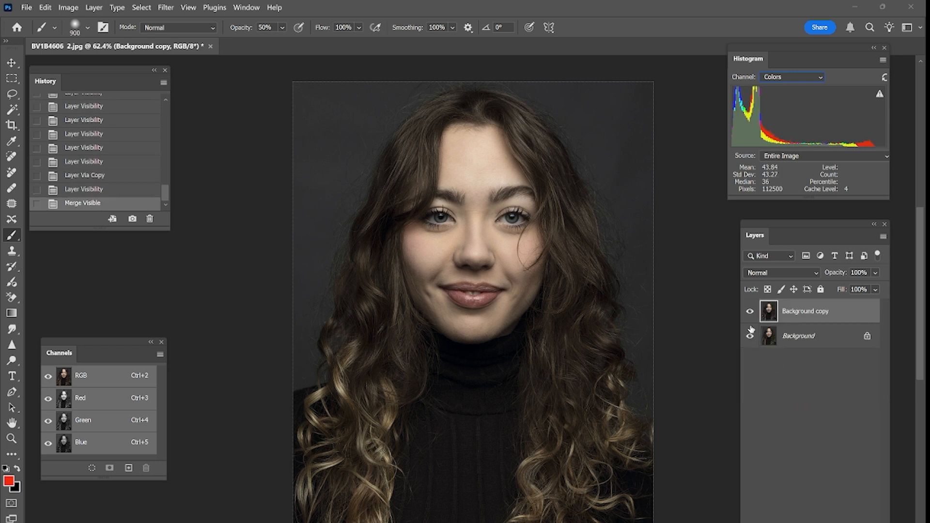
# Compare the merged Background copy with the original portrait by hiding and showing it, checking the histogram
pyautogui.click(750, 311)
pyautogui.click(749, 312)
pyautogui.click(751, 315)
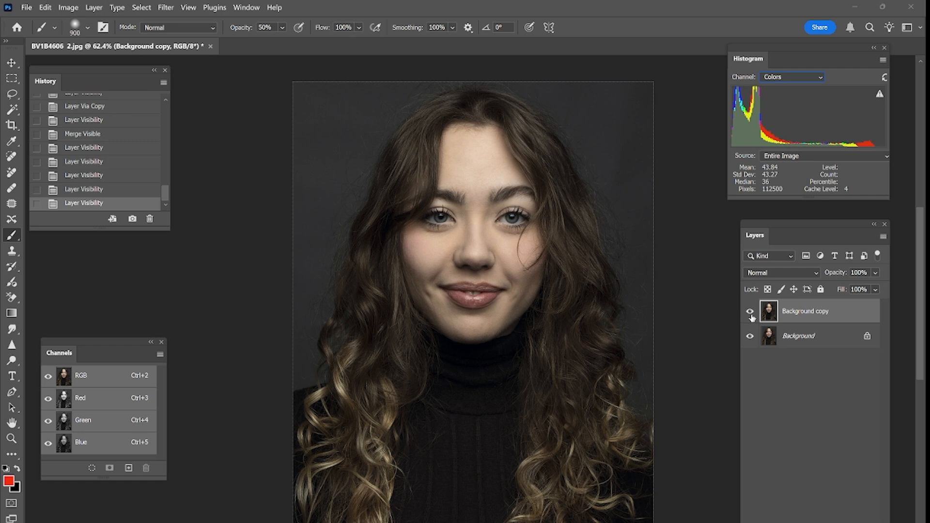
pyautogui.click(751, 314)
pyautogui.click(750, 315)
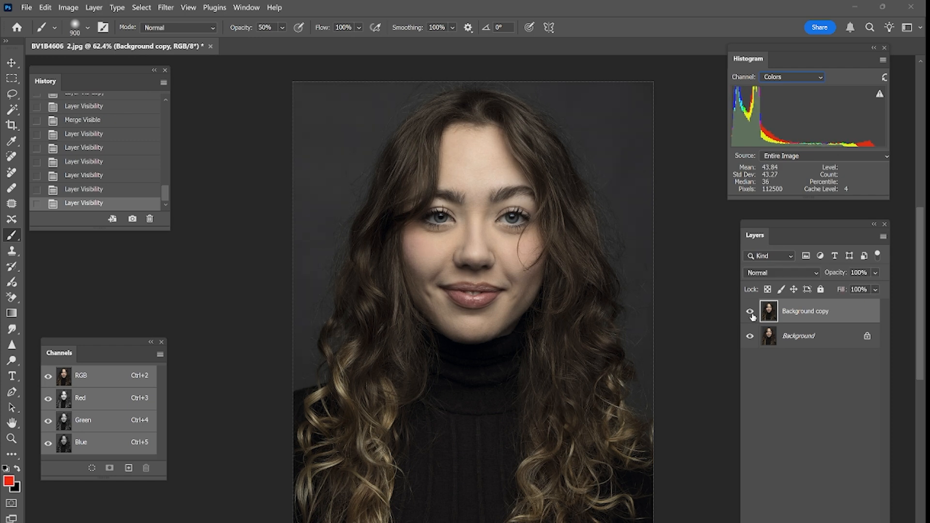